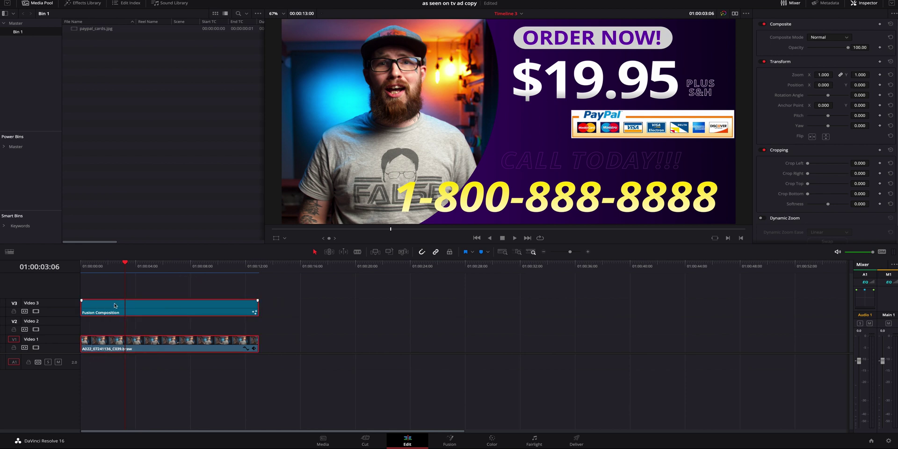
Drag the Fusion Composition and braw clips right so they start near 01:00:27.
drag(119, 307, 532, 314)
Add a new Fusion Composition from the Effects Library to the timeline.
click(355, 306)
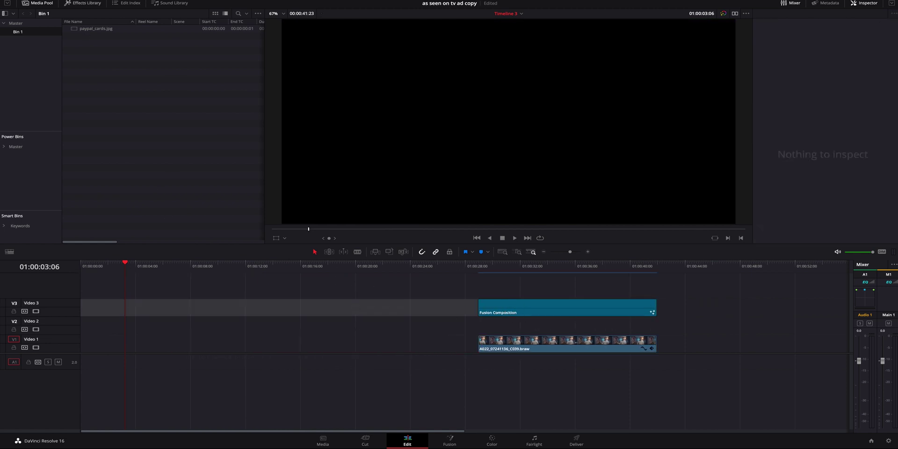
click(93, 3)
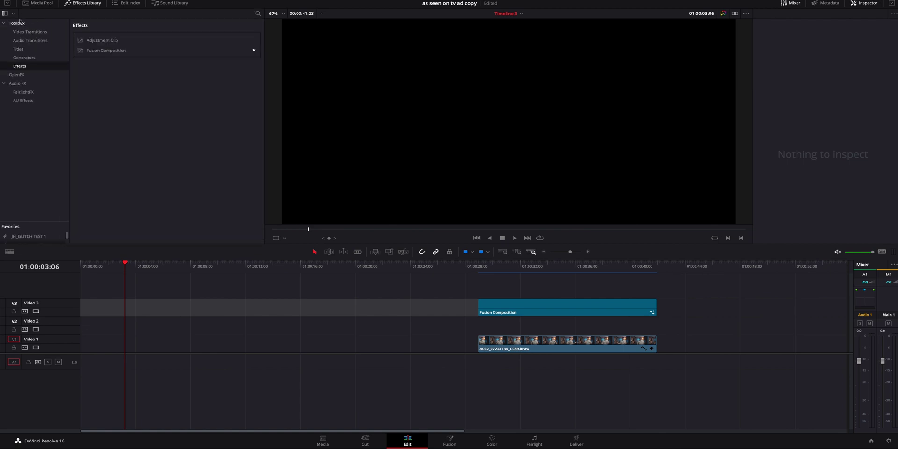
drag(106, 50, 656, 324)
Fit the new composition at the timeline start, push the old clips right, and open it in Fusion.
drag(564, 328, 166, 327)
drag(467, 285, 579, 309)
click(159, 273)
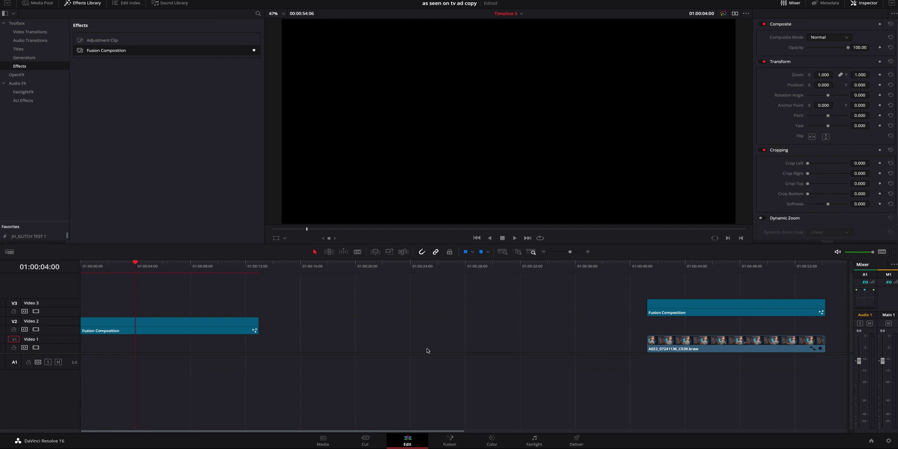
click(450, 440)
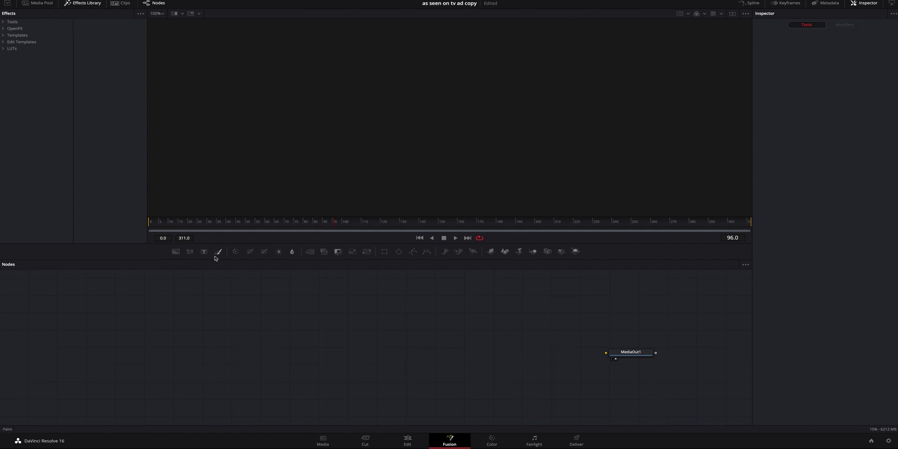
Add a Background1 node and set its colour to purple.
click(175, 252)
drag(252, 291, 628, 348)
drag(169, 342, 166, 343)
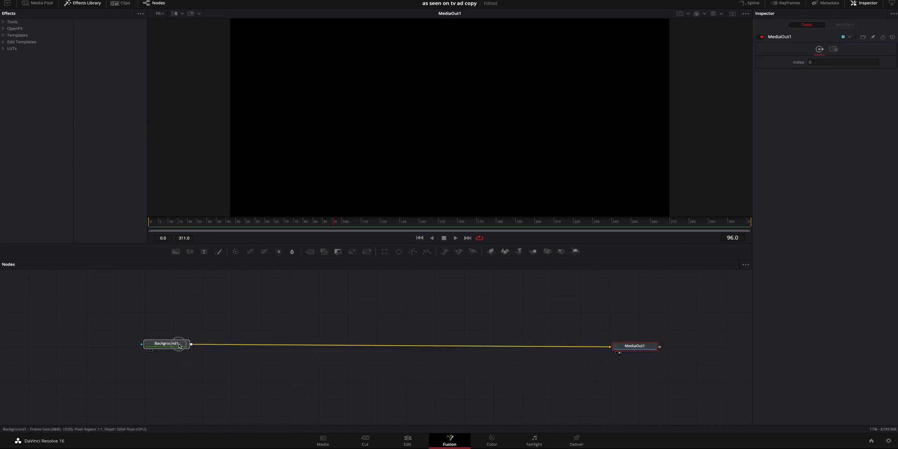
click(867, 131)
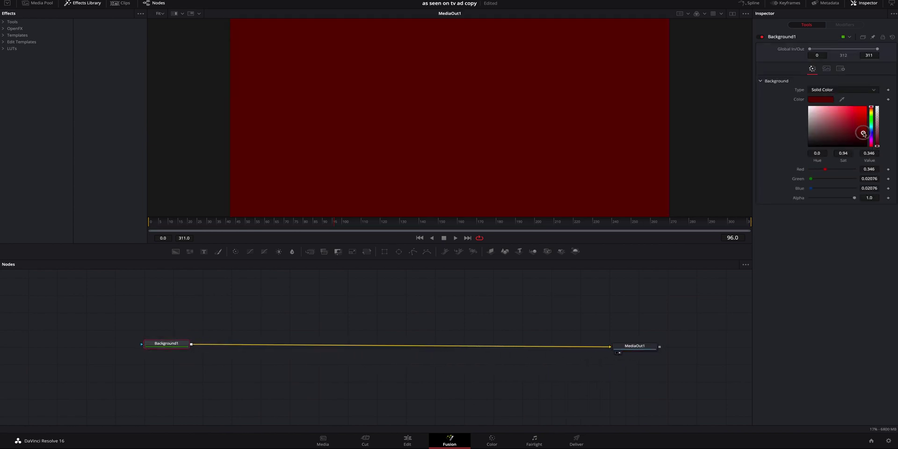
drag(871, 134, 869, 132)
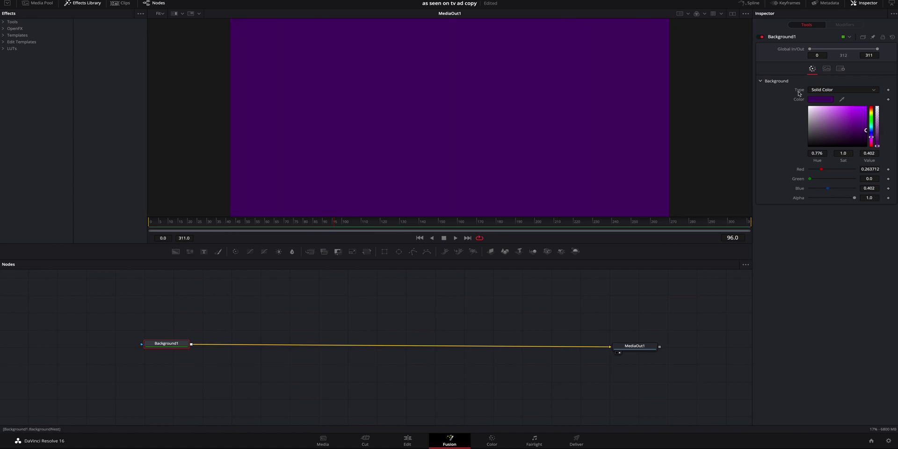
Make Background1 a horizontal gradient with a dark purple right colour, followed by Transform1.
click(833, 90)
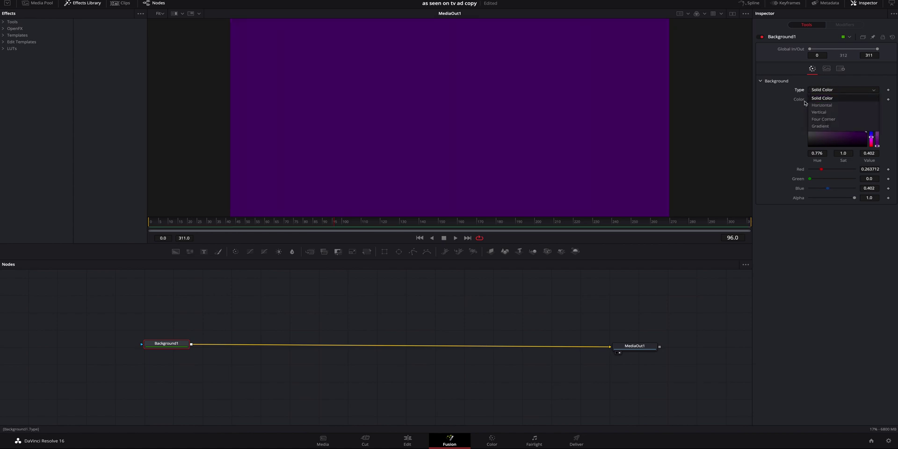
click(835, 106)
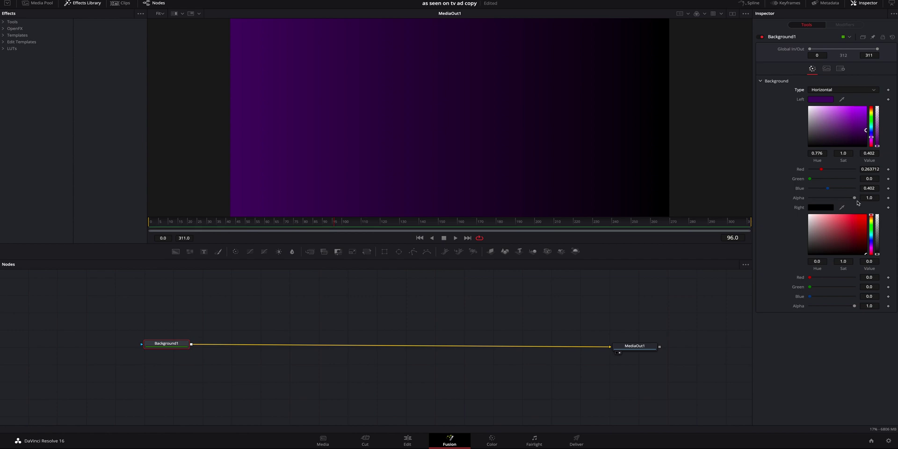
drag(871, 247, 871, 250)
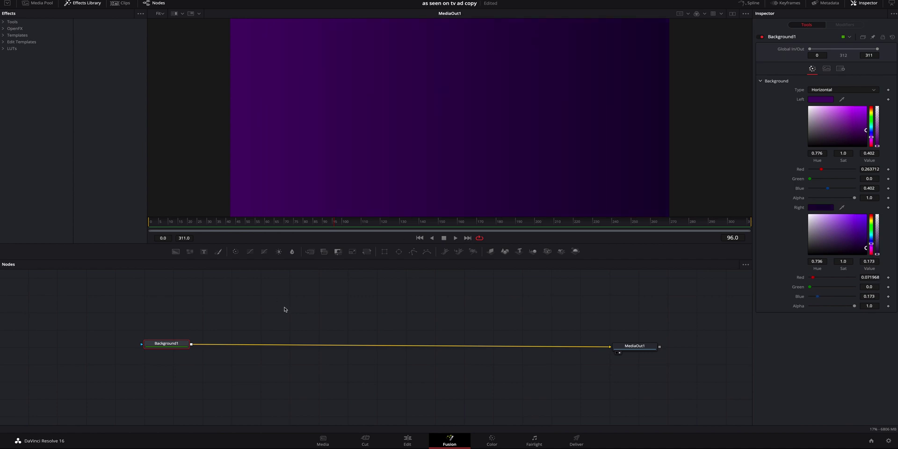
drag(169, 345, 164, 347)
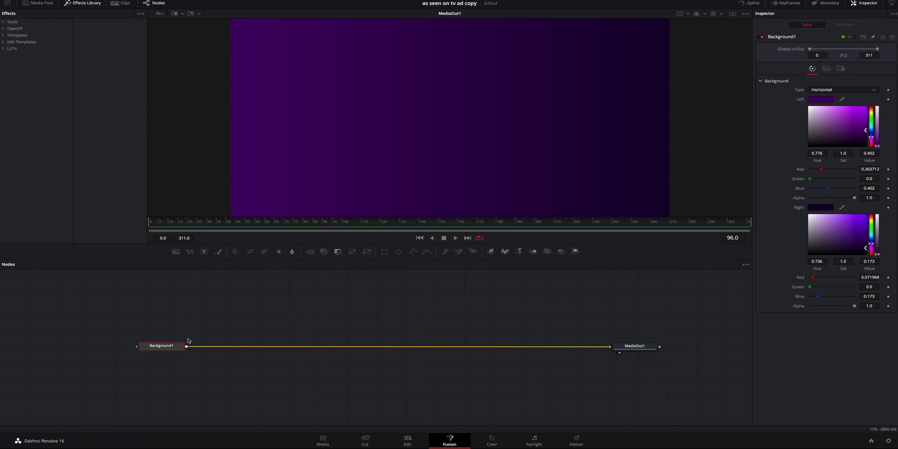
click(367, 251)
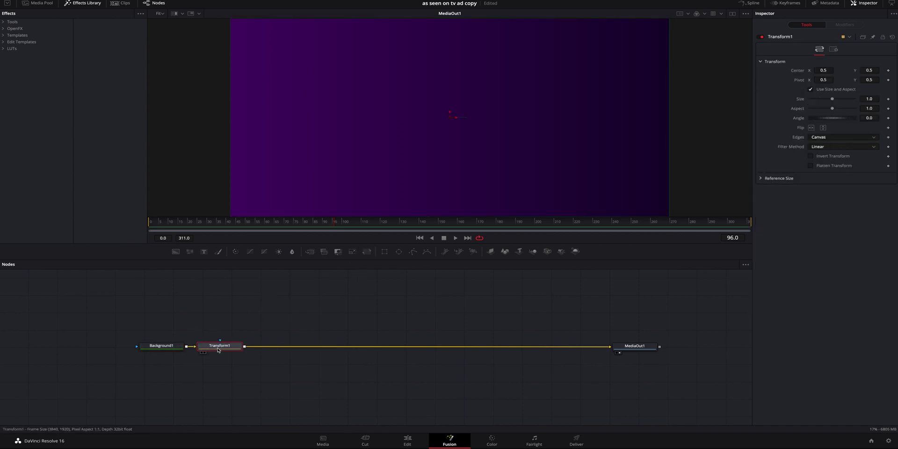
Attach an inverted Ellipse mask to Background1, moved toward the upper left.
drag(175, 347, 231, 326)
click(232, 326)
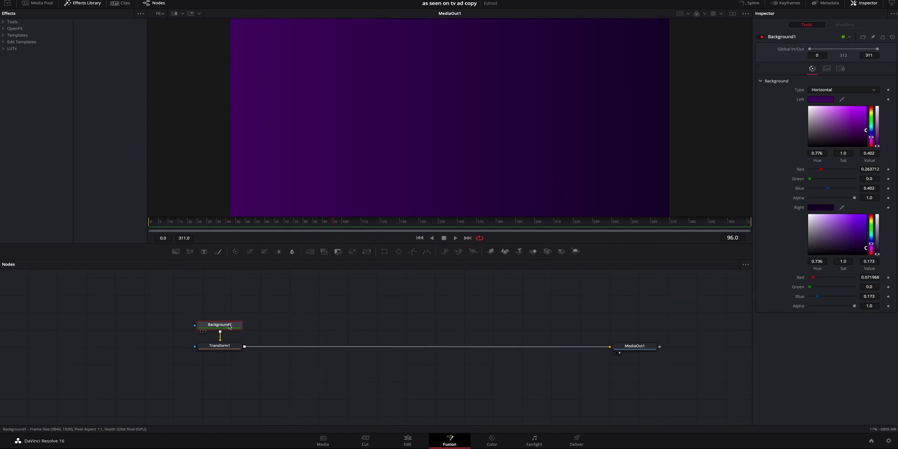
click(399, 253)
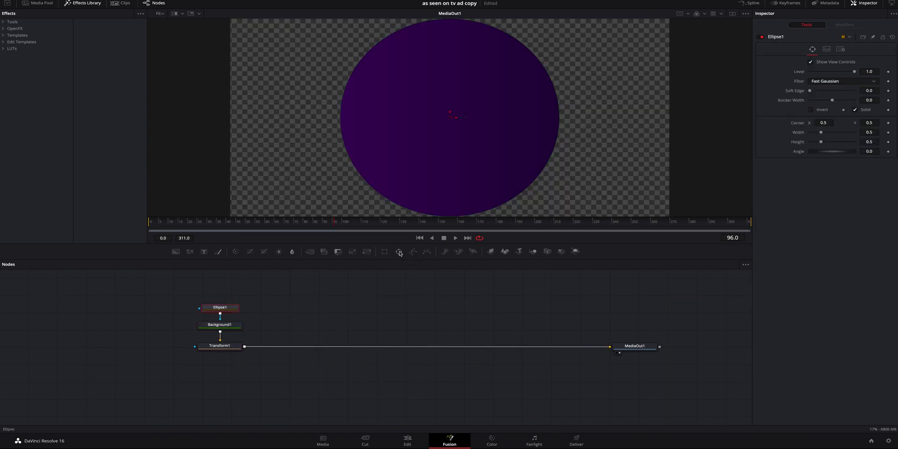
drag(455, 119, 311, 86)
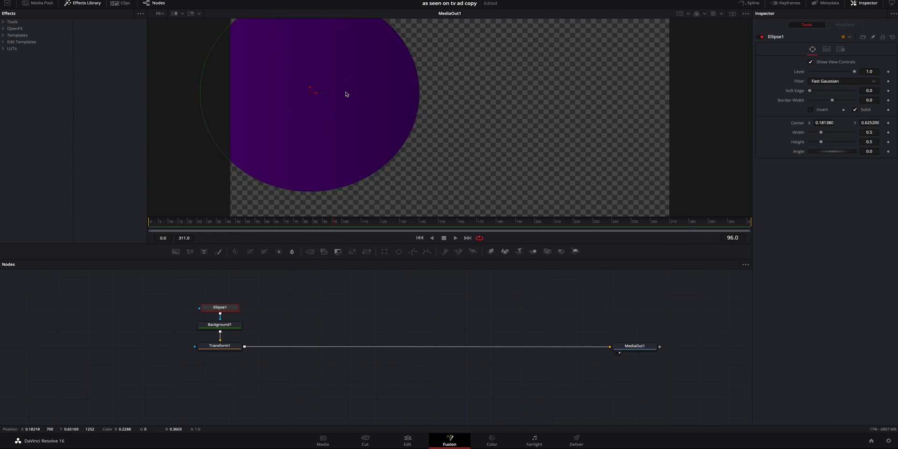
click(811, 109)
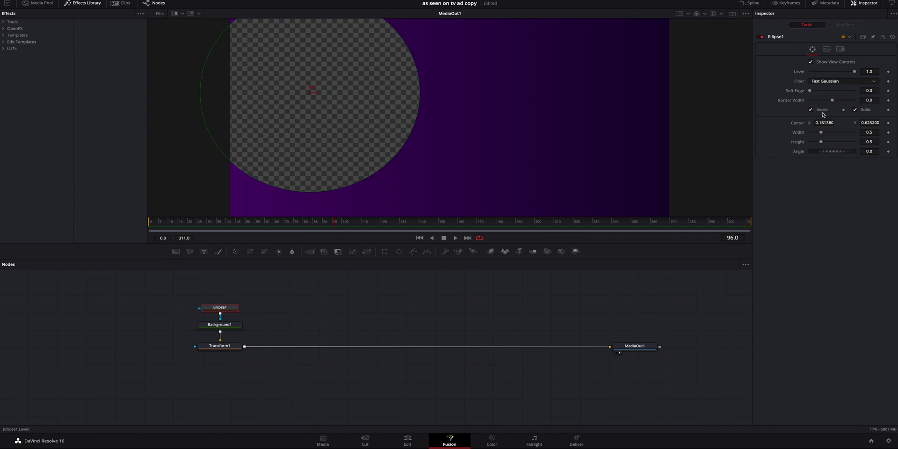
Enlarge the ellipse to width 0.772 and height 0.819, nudging it slightly left.
drag(821, 134, 827, 142)
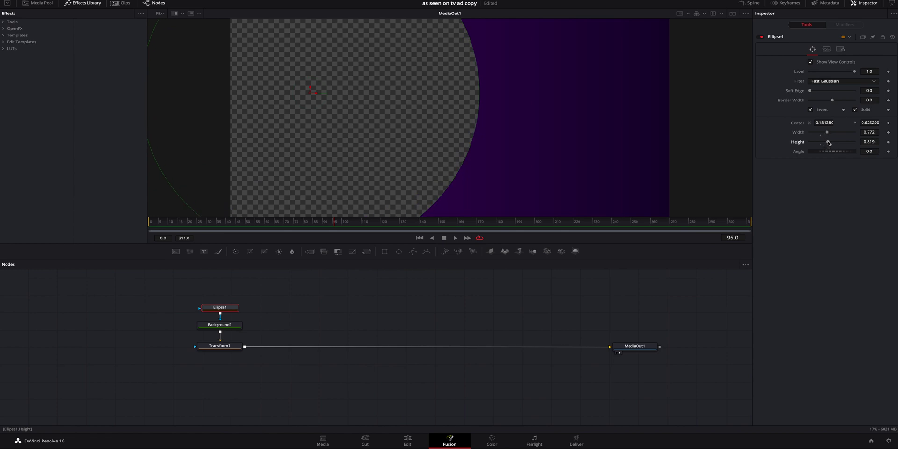
drag(316, 94, 311, 94)
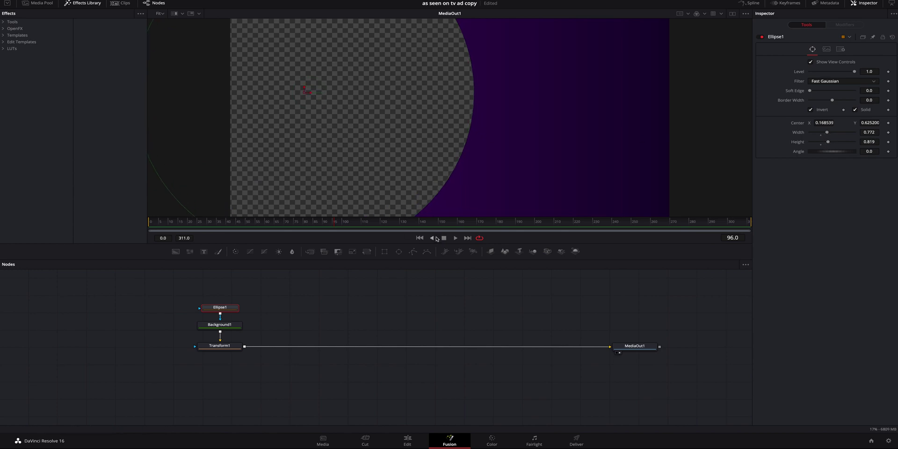
drag(441, 243, 441, 249)
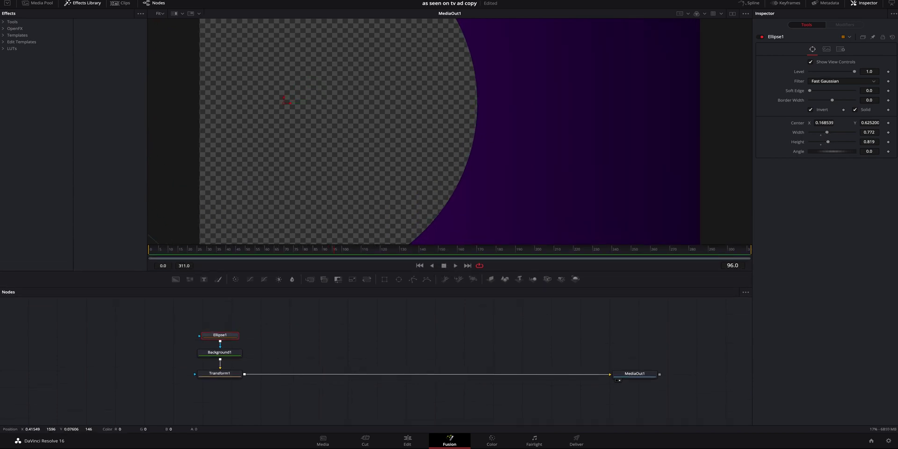
scroll(491, 56, down, 1)
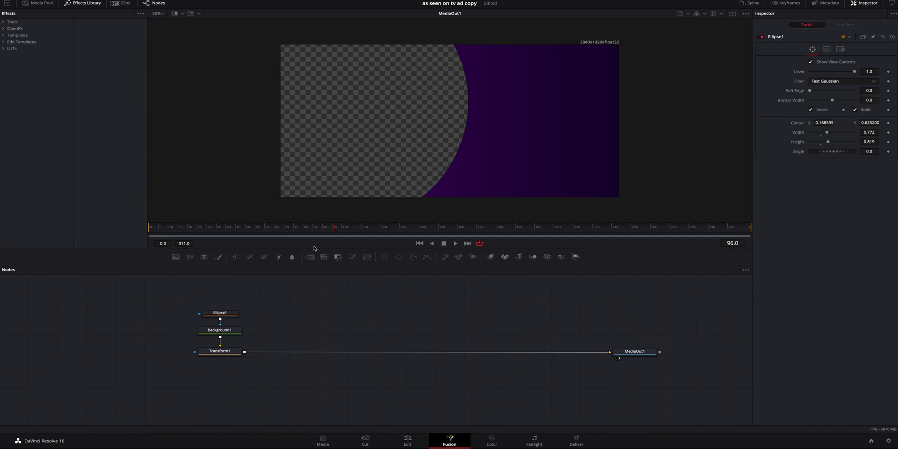
Merge a new Background2 over the gradient via Merge1 and add Transform2 after it.
click(175, 257)
click(381, 333)
drag(381, 333, 304, 352)
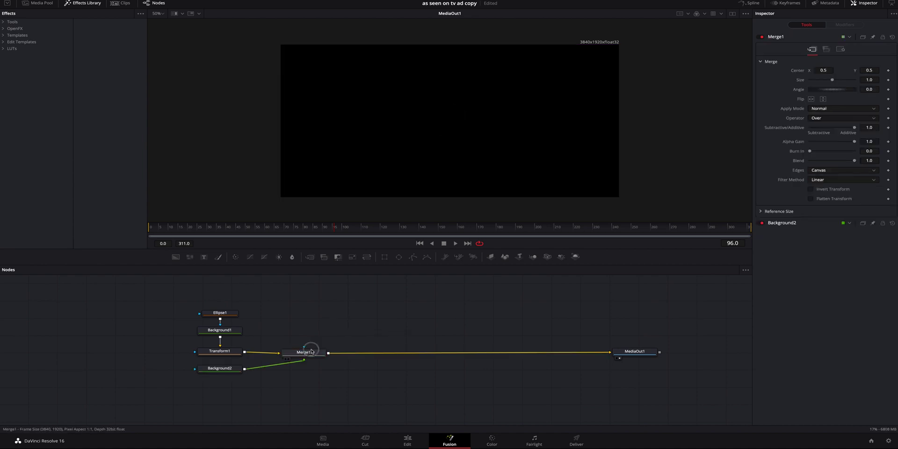
drag(226, 372, 310, 314)
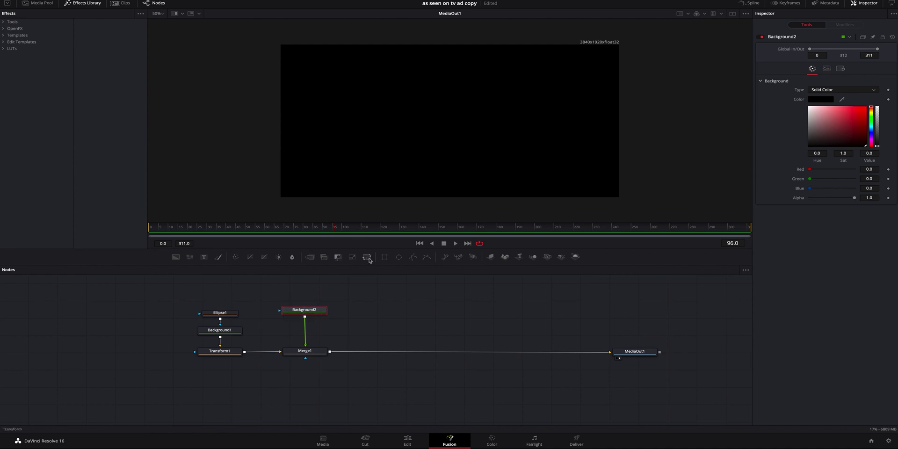
click(367, 257)
Make Background2 white and shape it into a pill with a Rectangle mask of corner radius 1.0.
click(316, 312)
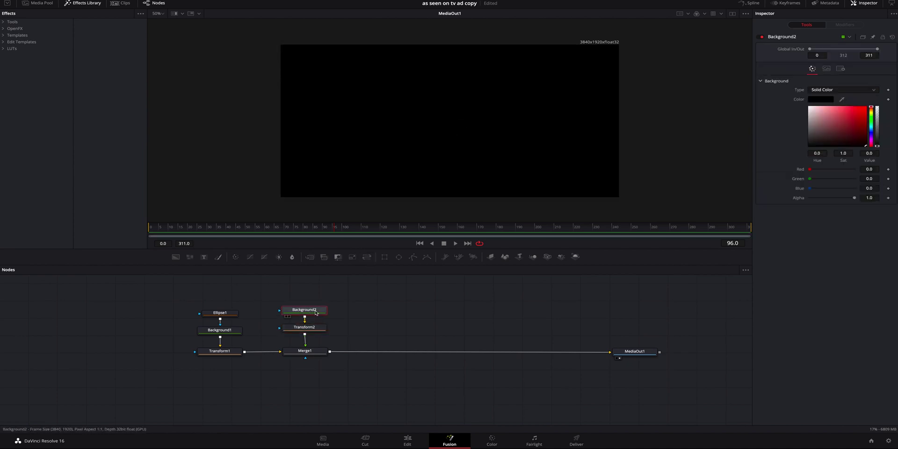
drag(822, 137, 807, 106)
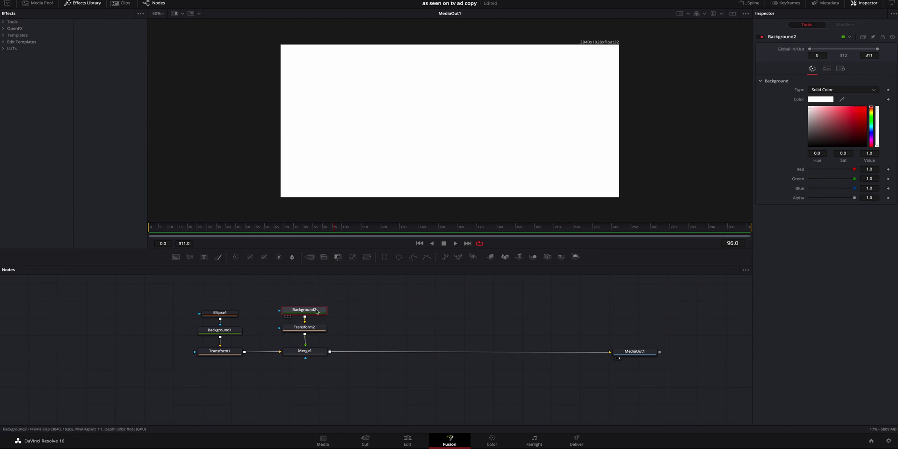
click(384, 257)
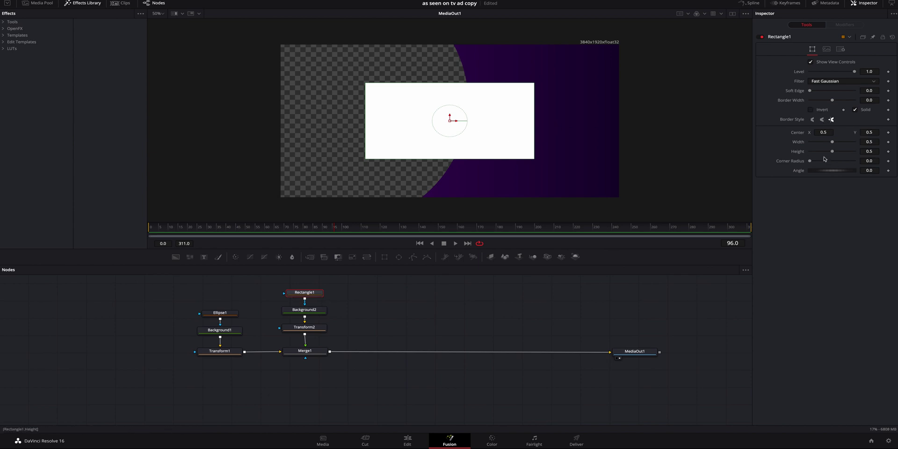
mouse_move(809, 161)
mouse_down()
mouse_move(855, 161)
mouse_move(835, 143)
mouse_move(844, 143)
mouse_move(824, 152)
mouse_up()
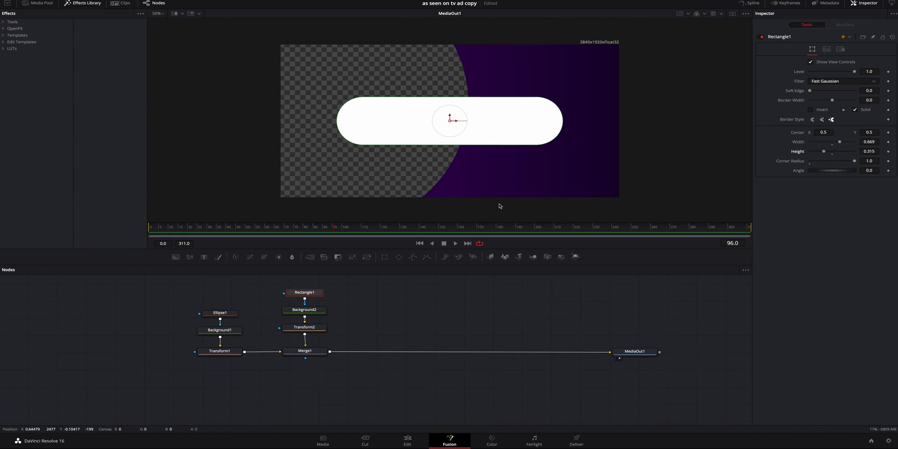
click(304, 327)
Scale the white pill to 0.41 and move it toward the top right of the frame.
drag(832, 101, 819, 102)
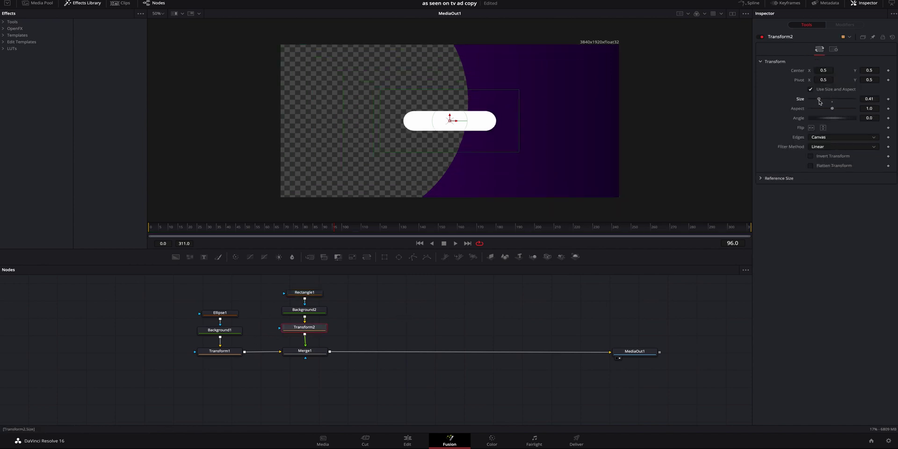
drag(451, 117, 521, 57)
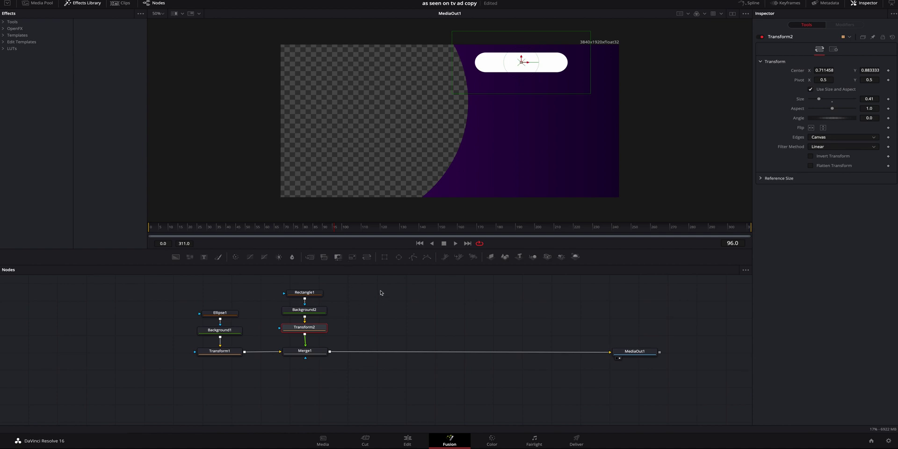
click(367, 314)
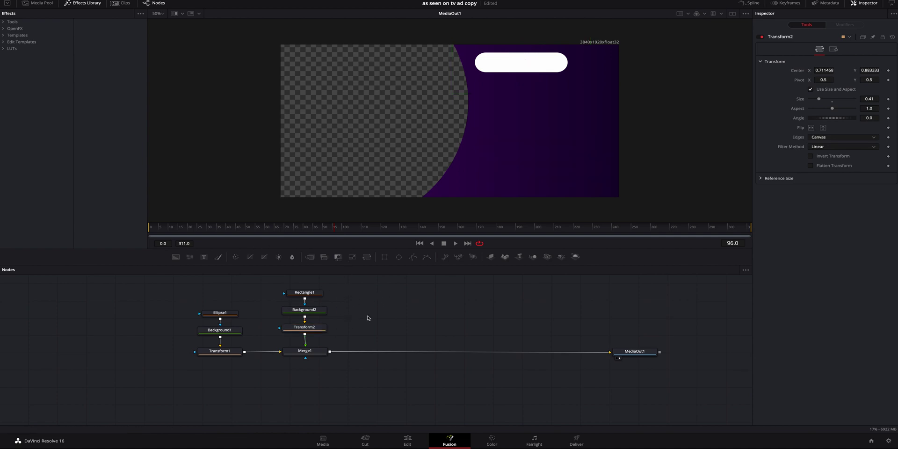
Insert Merge2 between Merge1 and MediaOut1 and feed a new Text1 node into it.
click(307, 257)
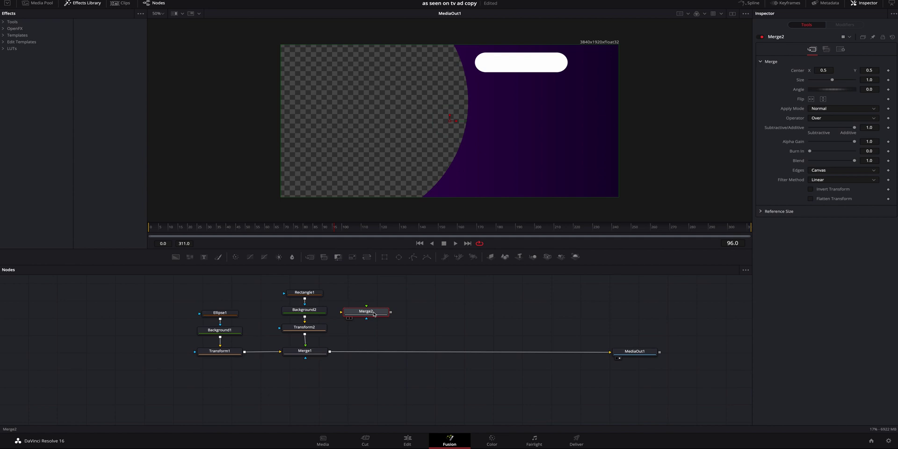
drag(374, 314, 384, 352)
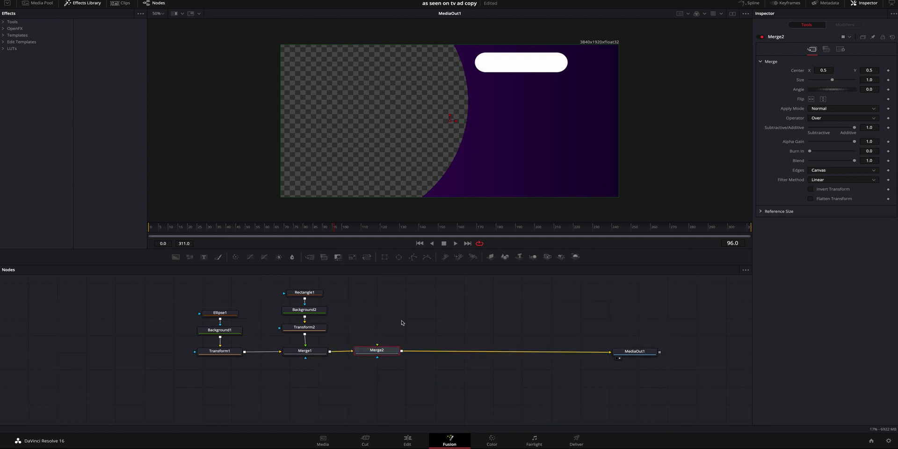
click(203, 257)
drag(409, 324, 387, 321)
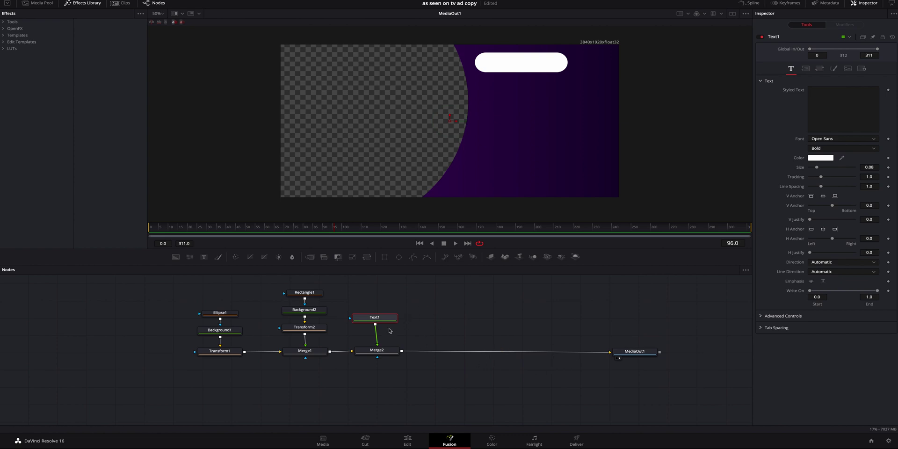
Add Transform3 after Text1 and enter 'ORDER NOW!' in a dark purple colour.
drag(388, 318, 390, 316)
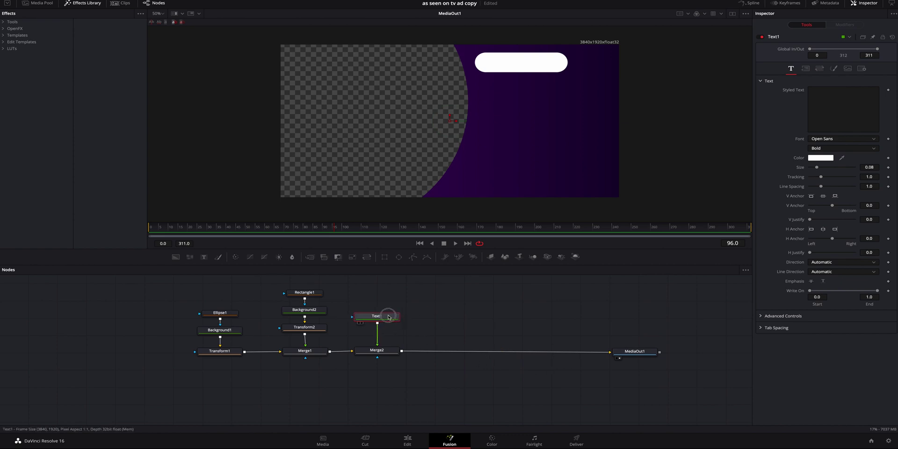
click(367, 258)
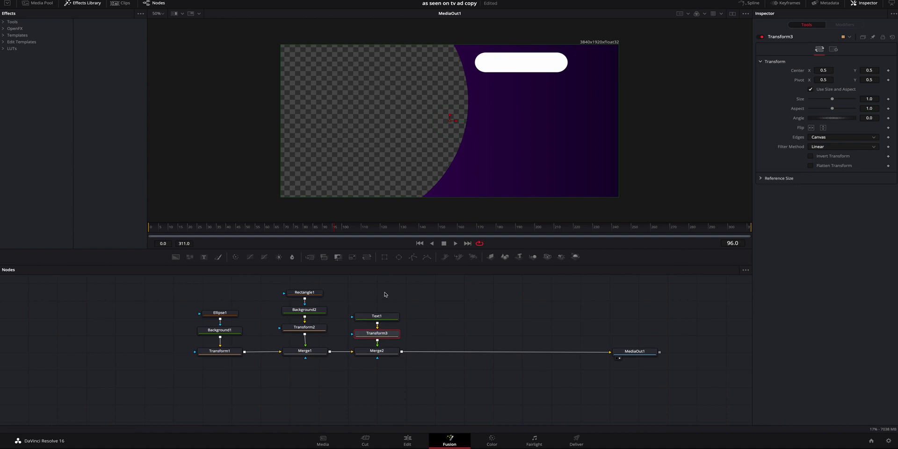
click(389, 320)
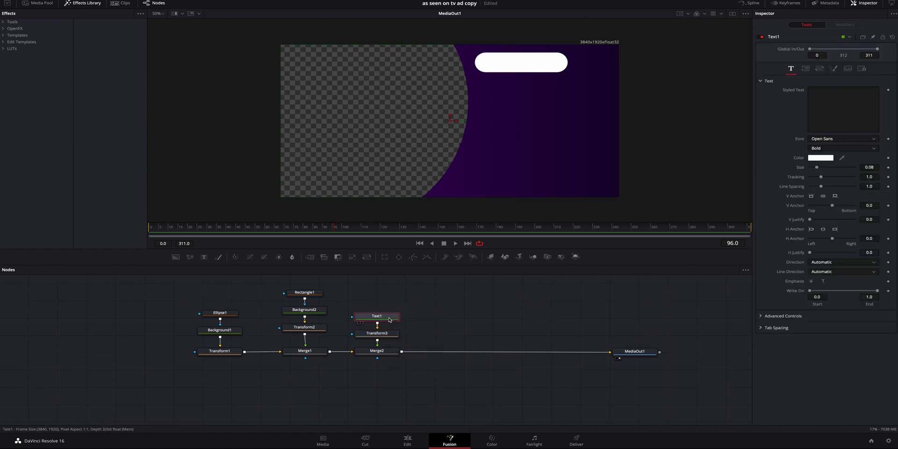
click(843, 104)
text(ORDER NOW!)
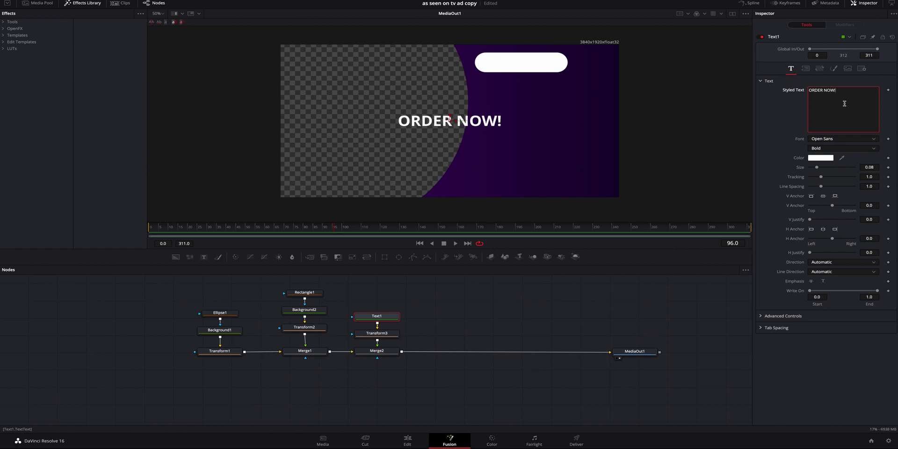
drag(841, 158, 484, 146)
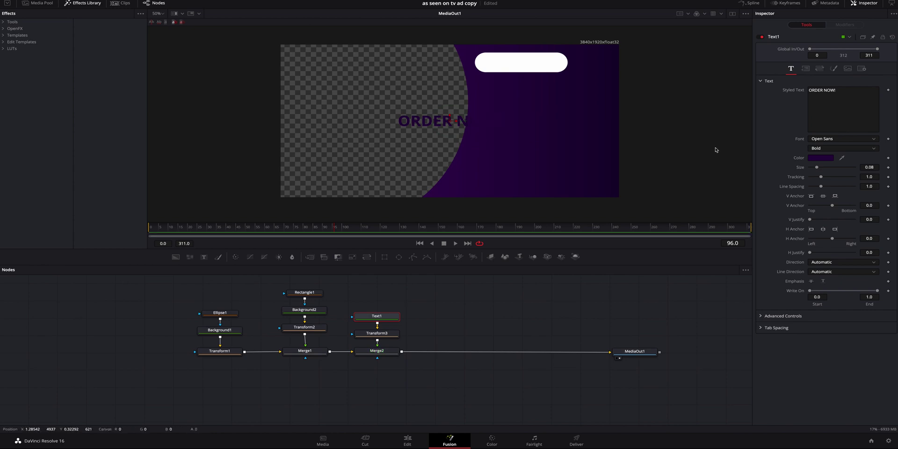
Scale and place ORDER NOW! inside the white pill, then connect a new Text2 after Merge2.
click(376, 333)
drag(831, 99, 824, 100)
drag(452, 116, 520, 57)
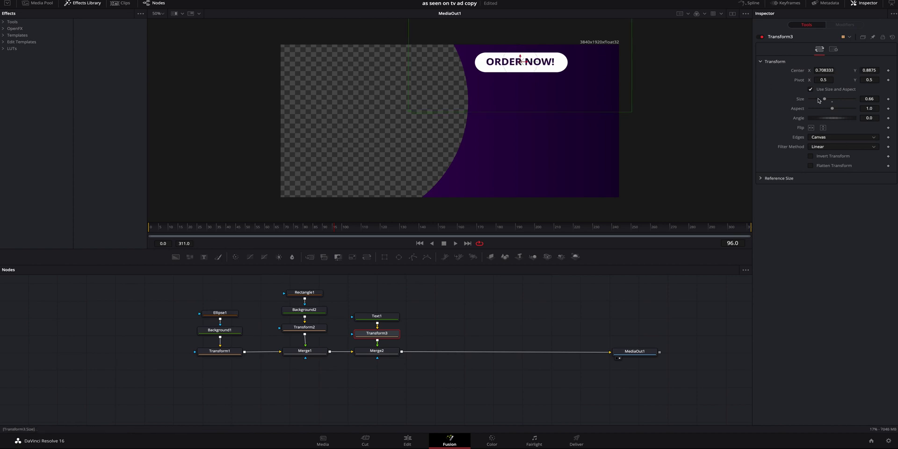
drag(825, 100, 827, 100)
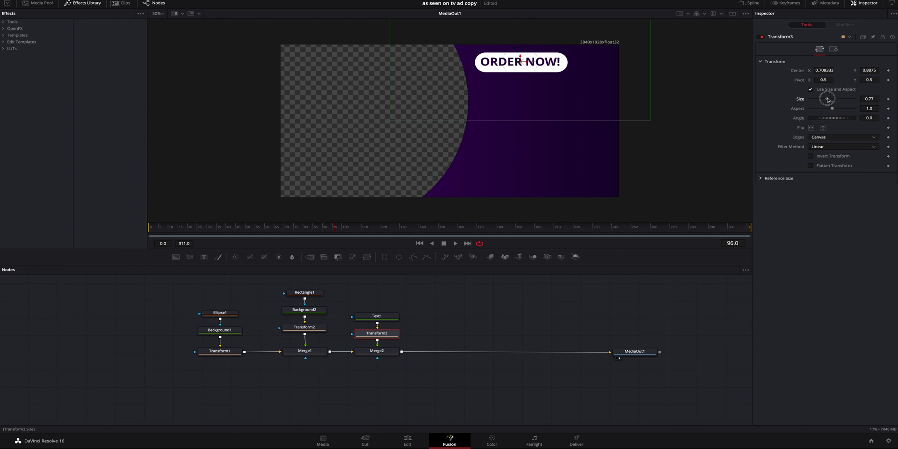
drag(519, 58, 526, 66)
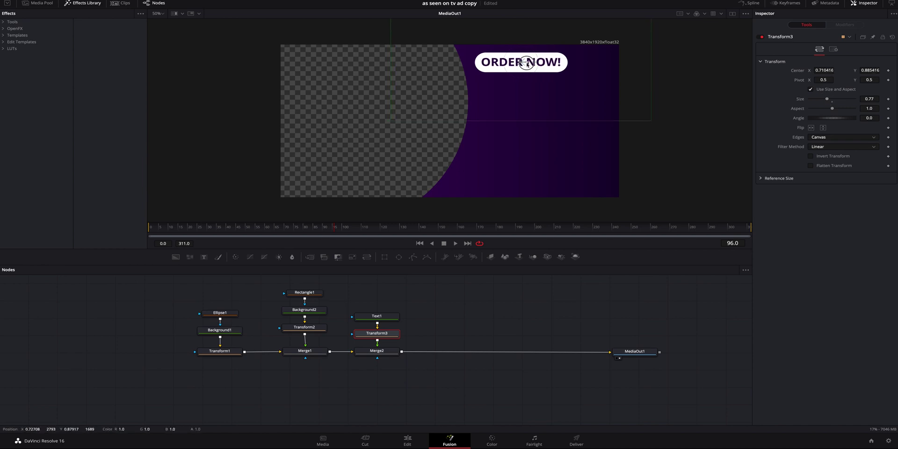
click(521, 326)
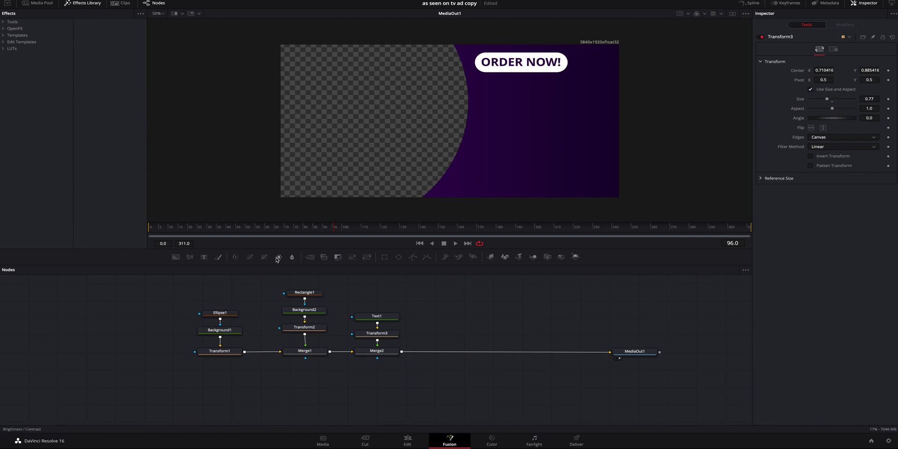
click(207, 260)
drag(520, 327, 461, 353)
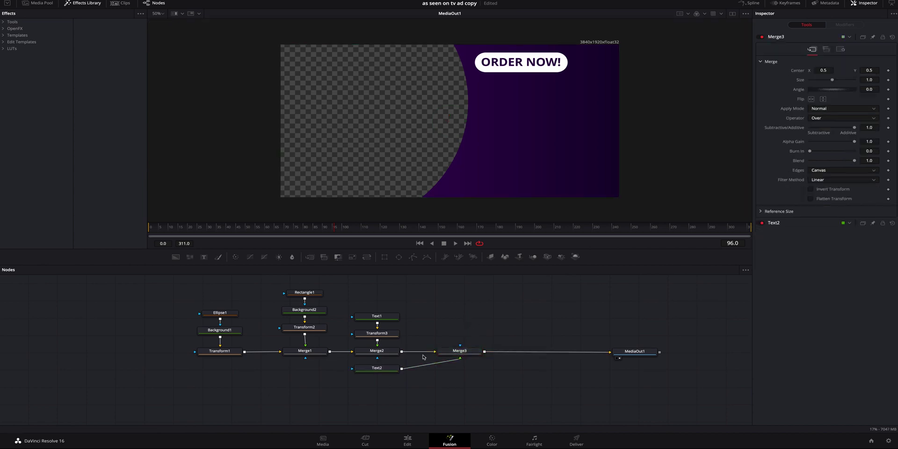
Add Transform4 after Text2 and enter '$19.95' at a much larger text size.
drag(387, 369, 468, 311)
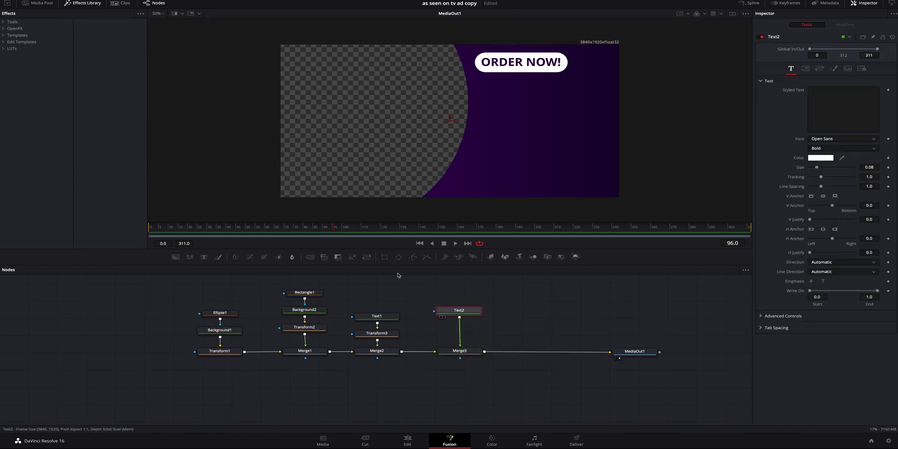
click(367, 256)
click(478, 311)
click(832, 105)
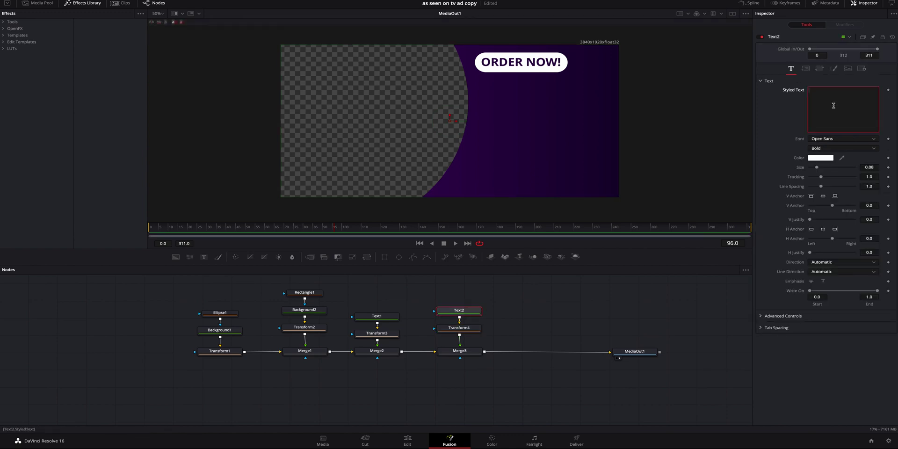
text($19.)
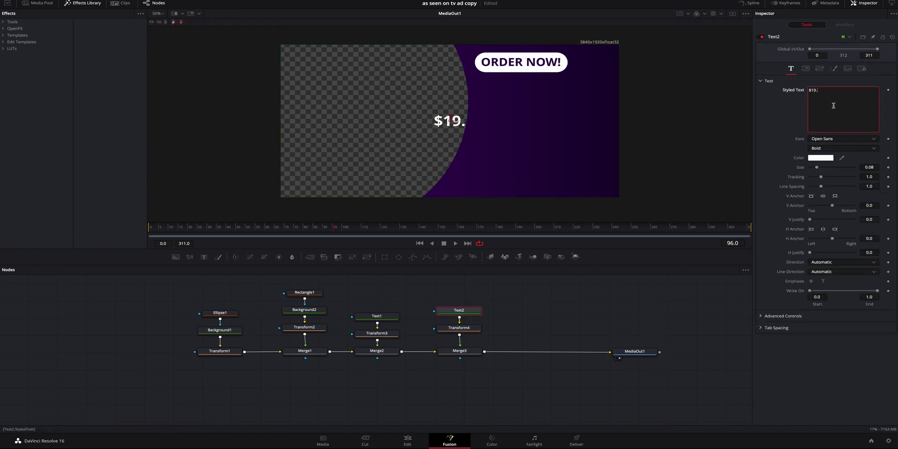
text(95)
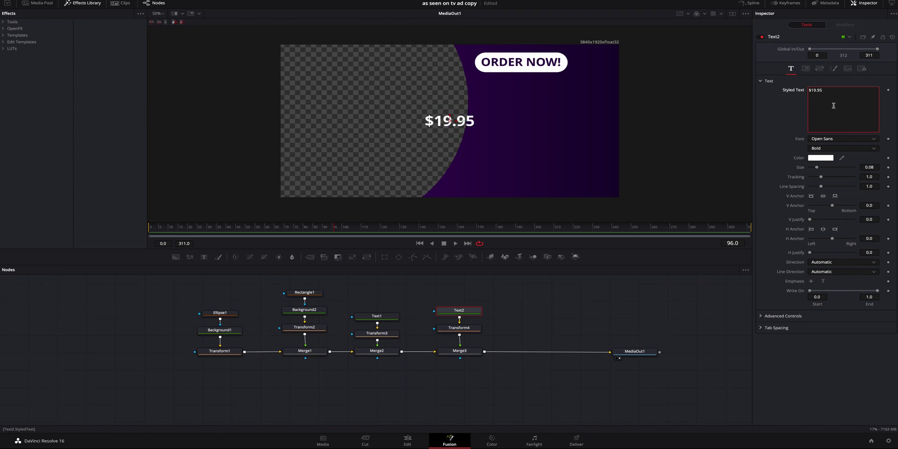
drag(816, 167, 831, 167)
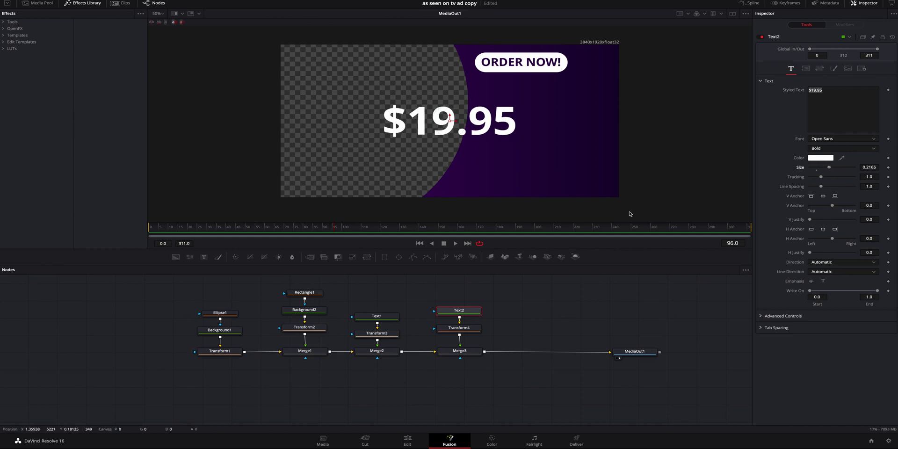
Position and fine-tune the $19.95 price just below the pill, then add a Merge4 node.
click(459, 328)
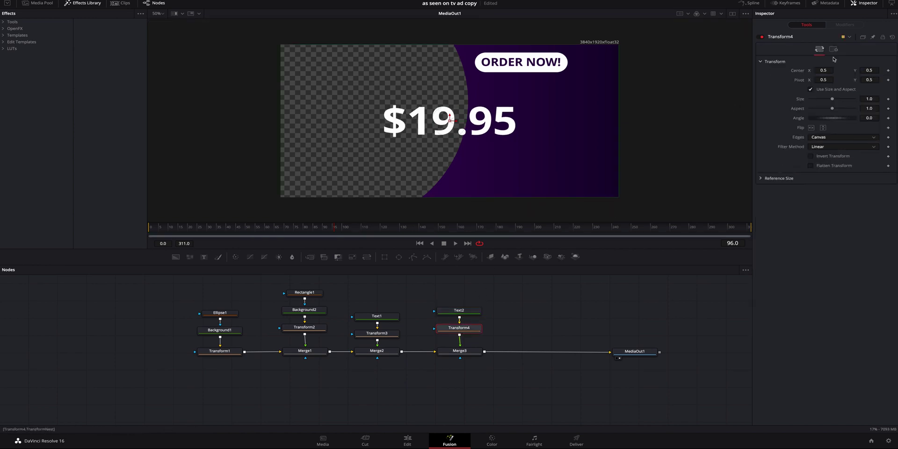
drag(385, 73, 458, 74)
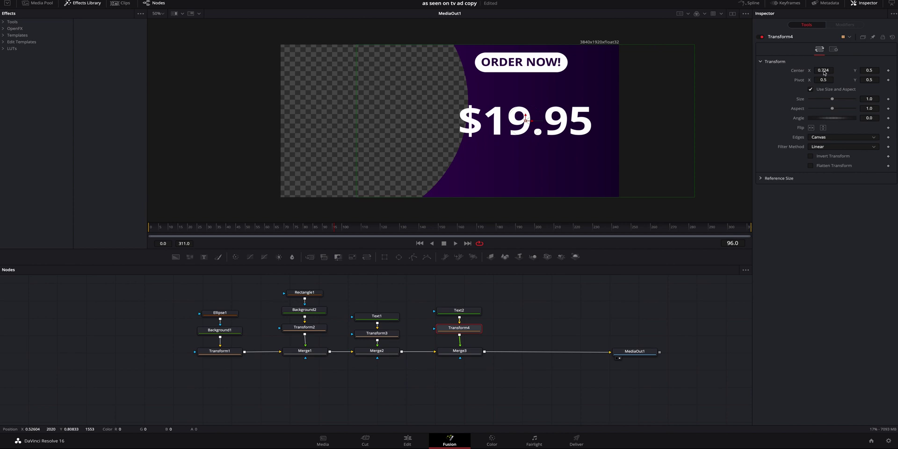
drag(525, 116, 527, 85)
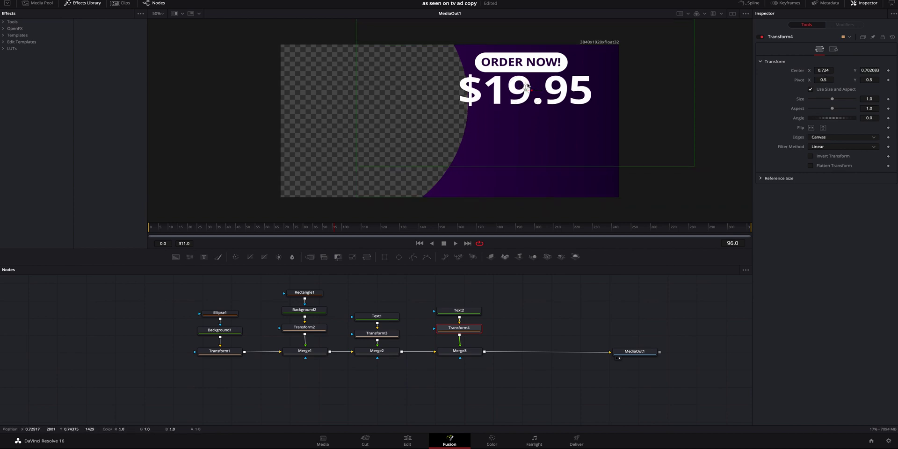
click(470, 314)
drag(830, 171, 826, 171)
click(468, 327)
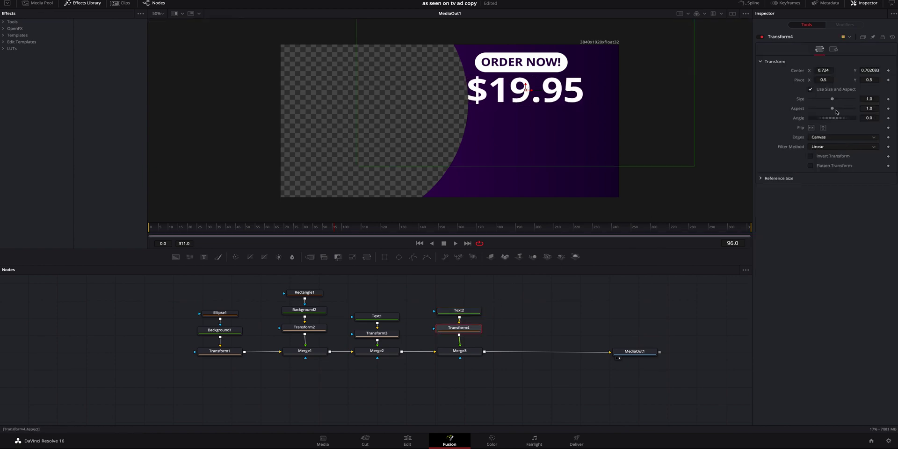
drag(833, 99, 829, 99)
drag(529, 92, 525, 86)
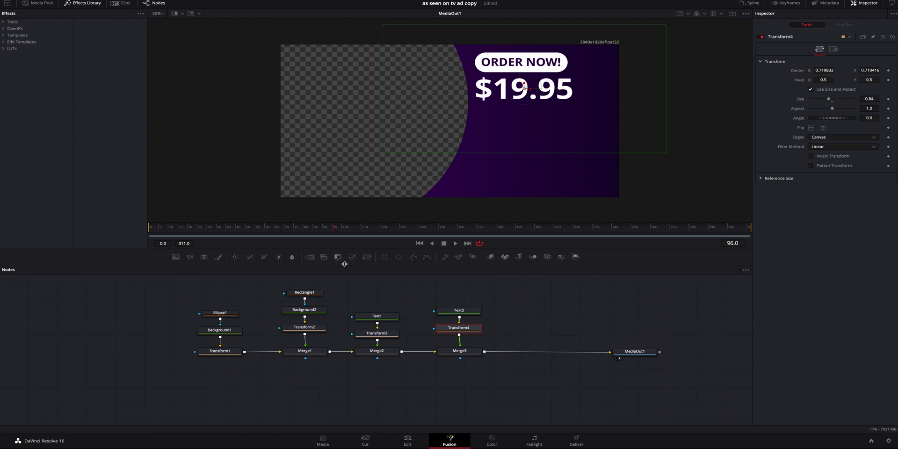
drag(636, 351, 706, 350)
click(323, 256)
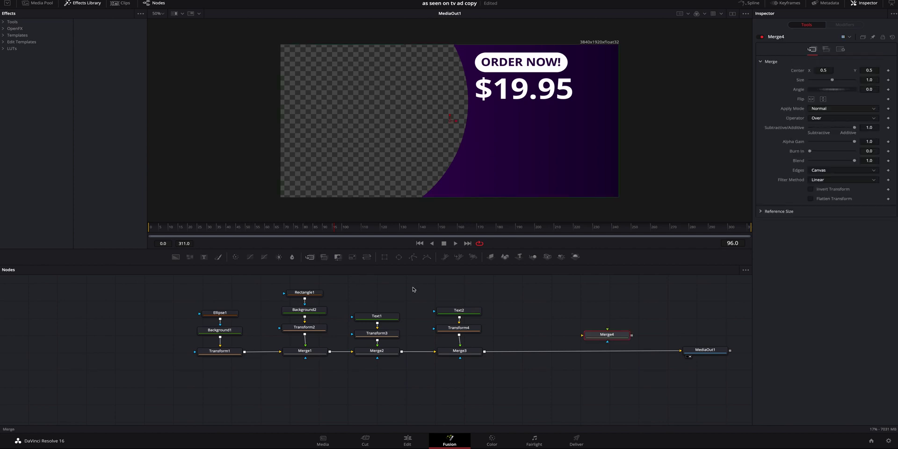
Insert Merge4 before the output, feed a new Text3 into it, and add Transform5.
drag(590, 337, 524, 351)
click(536, 309)
click(204, 258)
drag(559, 308, 531, 345)
drag(536, 308, 529, 315)
click(366, 257)
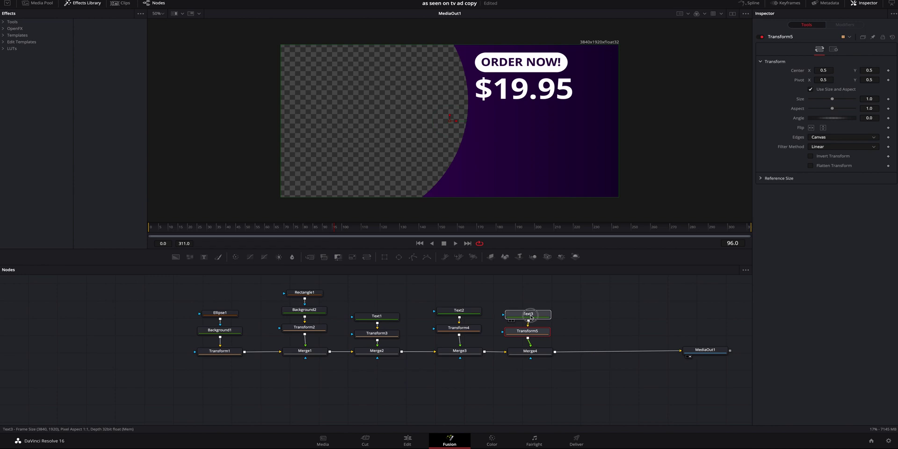
Enter 'PLUS' and 'S&H' on two lines in Text3 with tighter line spacing.
click(530, 317)
click(837, 121)
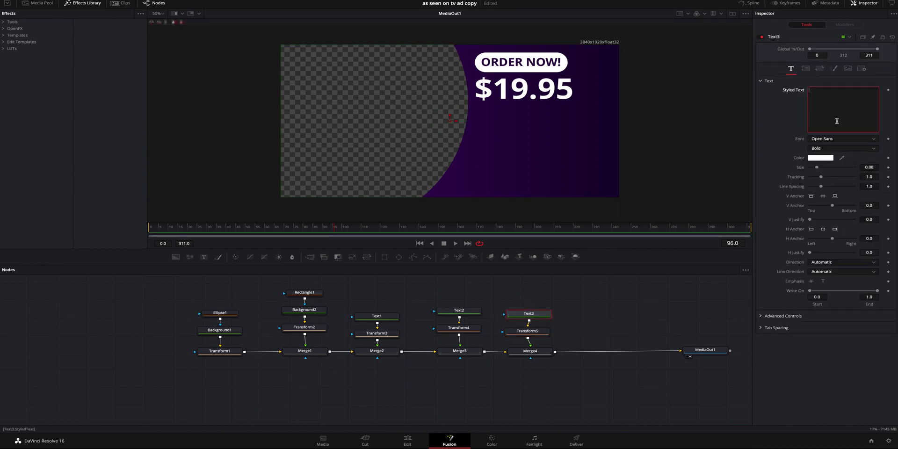
text(PLI)
key(BackSpace)
text(US)
key(Return)
text(S)
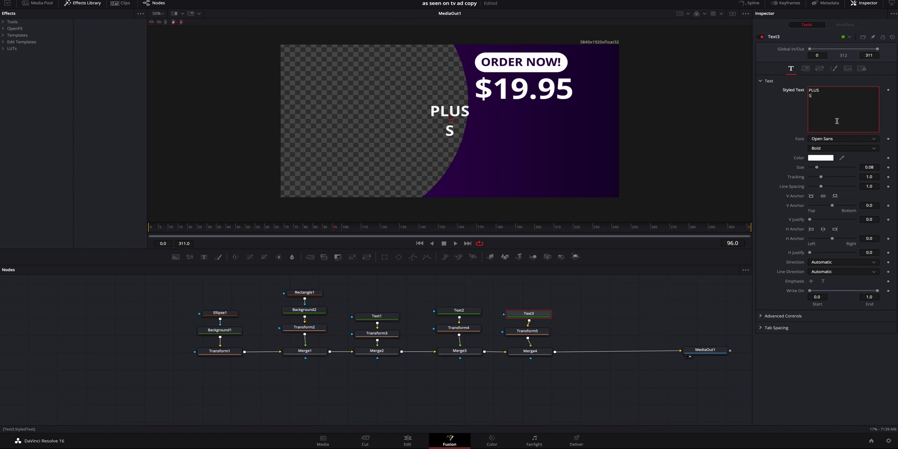
text(&H)
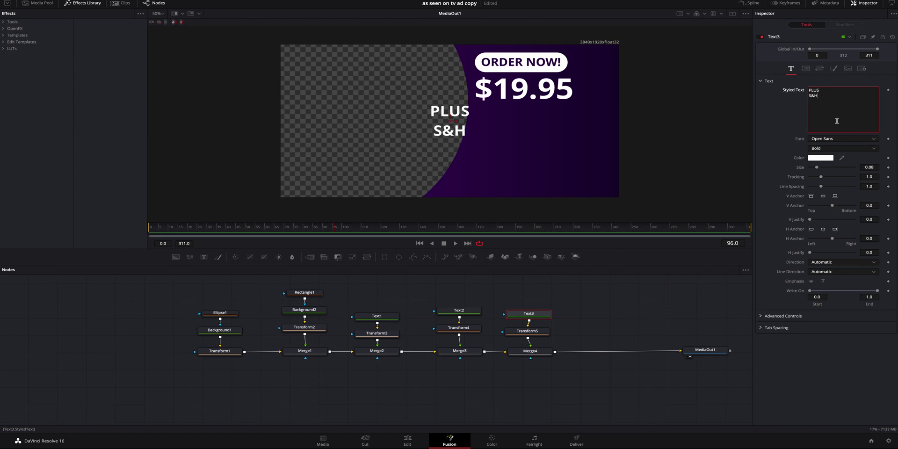
drag(820, 186, 821, 178)
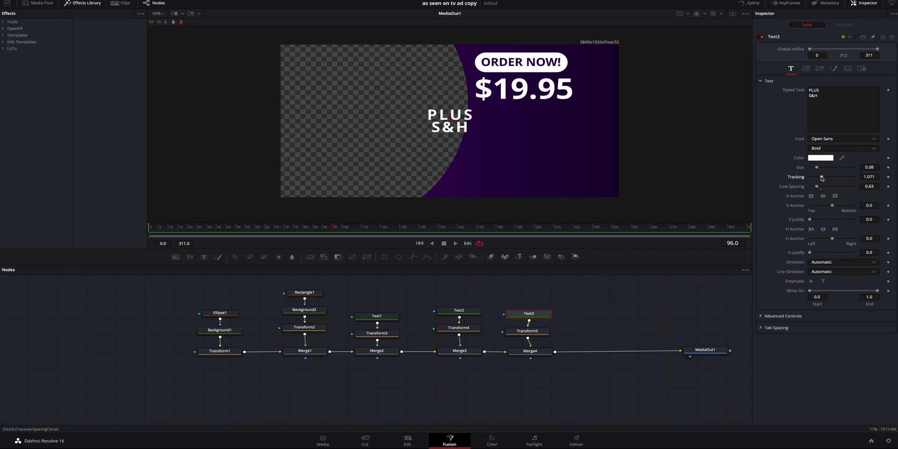
Set Text3's shading appearance to draw PLUS S&H as outlines.
click(833, 69)
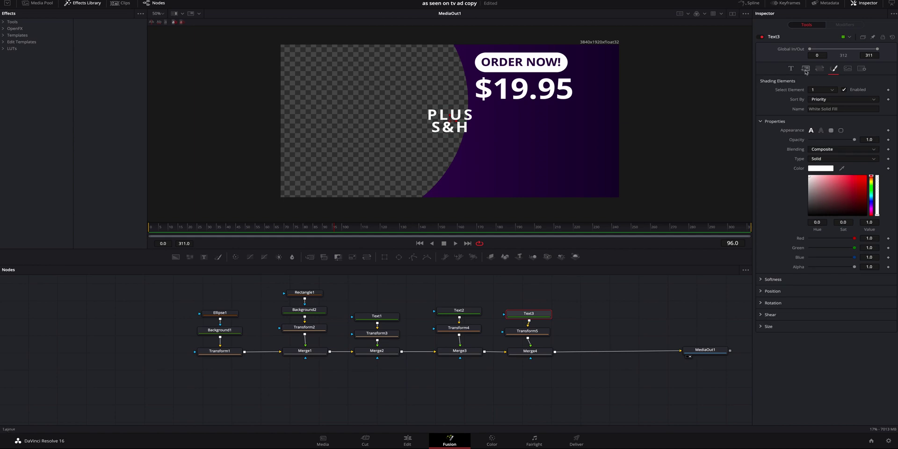
click(821, 131)
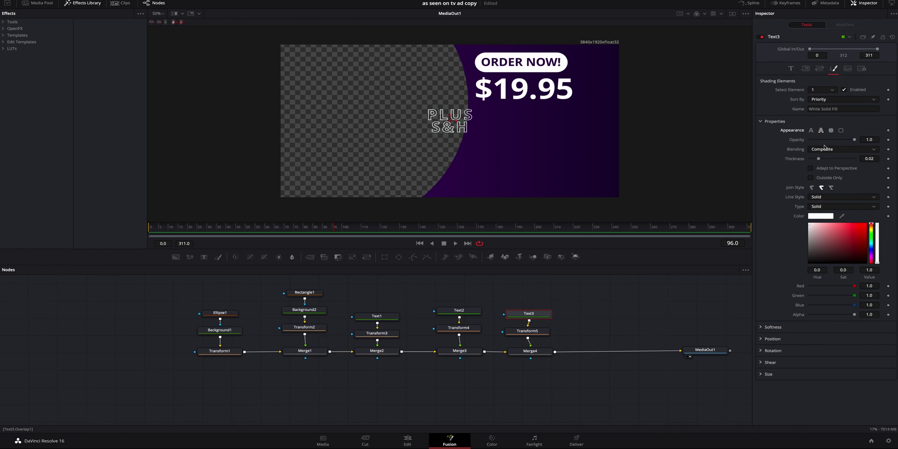
click(789, 69)
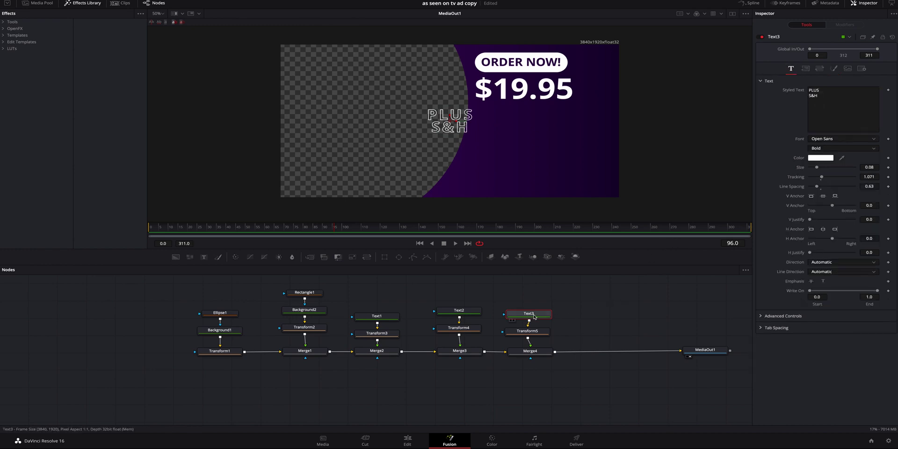
click(527, 331)
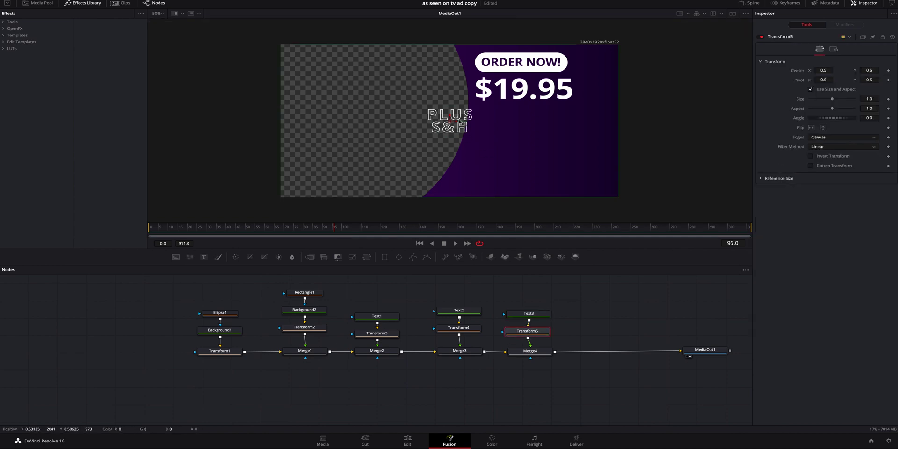
Move PLUS S&H right beside the price and shrink it to size 0.56.
drag(457, 122, 601, 123)
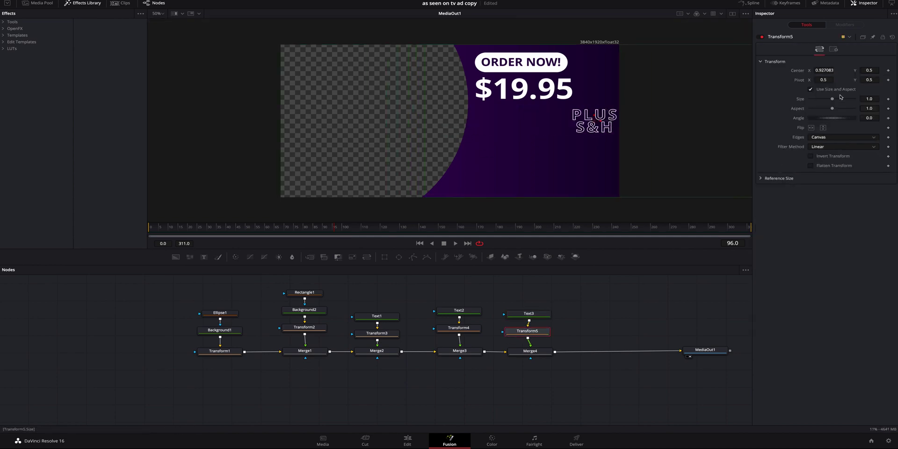
drag(833, 100, 824, 101)
drag(593, 113, 588, 92)
drag(826, 101, 822, 100)
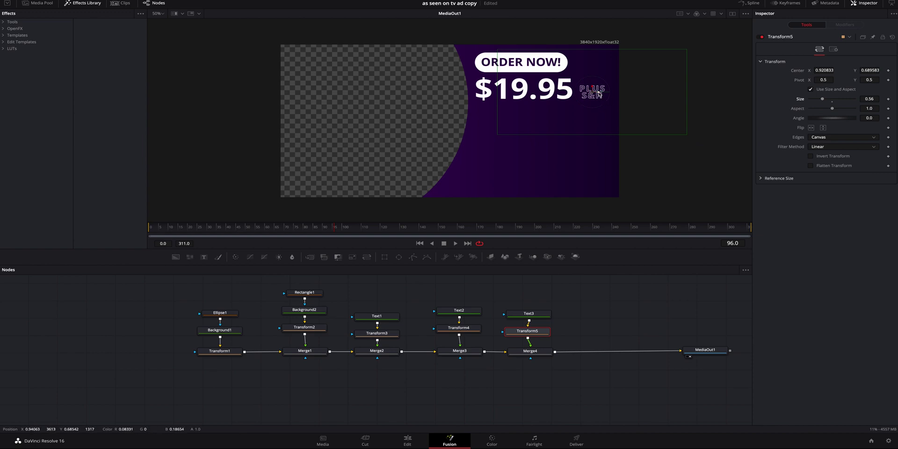
drag(592, 90, 592, 91)
Enlarge the $19.95 price to size 1.13 and shift it left.
click(617, 280)
click(628, 160)
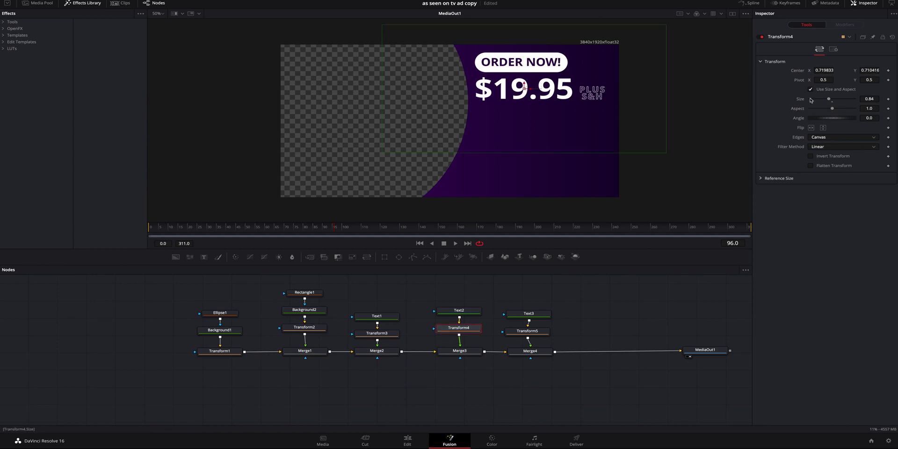
drag(830, 101, 833, 101)
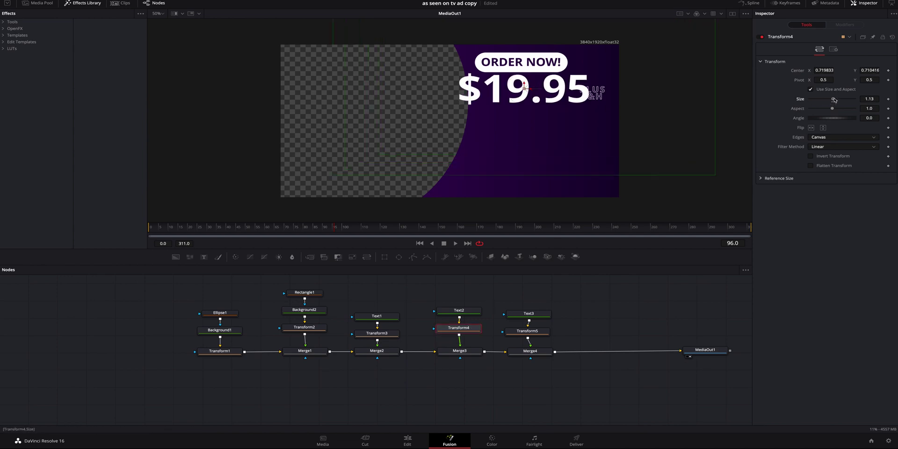
drag(529, 90, 511, 86)
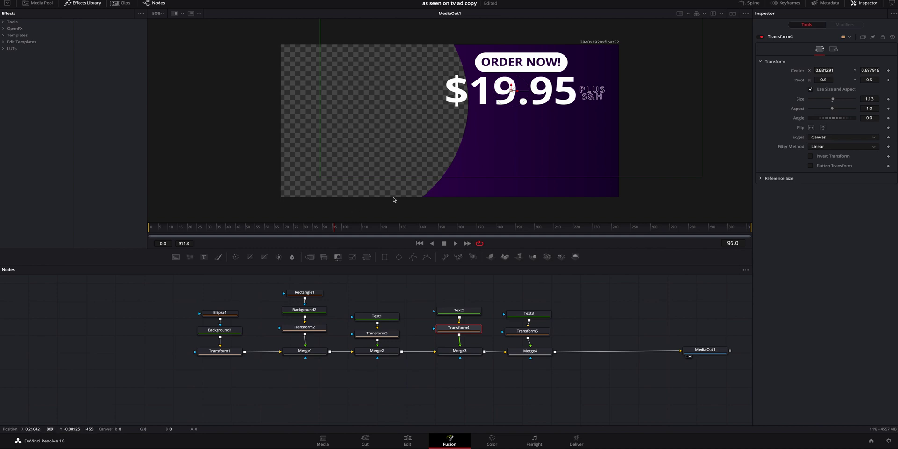
click(227, 315)
Shift the panel's curved edge left and set the $19.95 price to size 0.1929, tracking 0.955.
drag(346, 105, 332, 106)
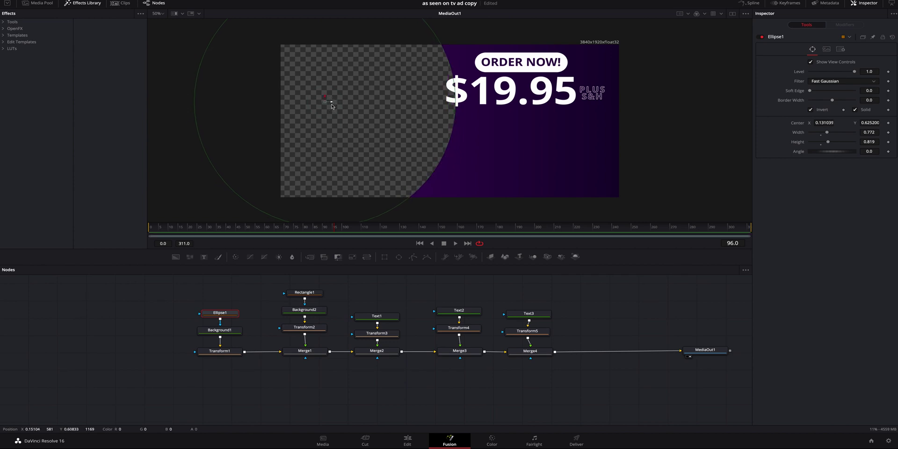
click(460, 311)
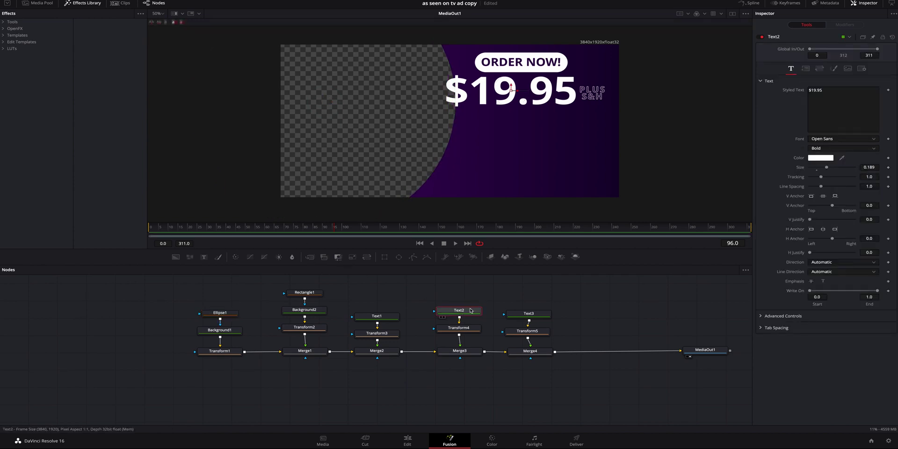
drag(825, 168, 819, 178)
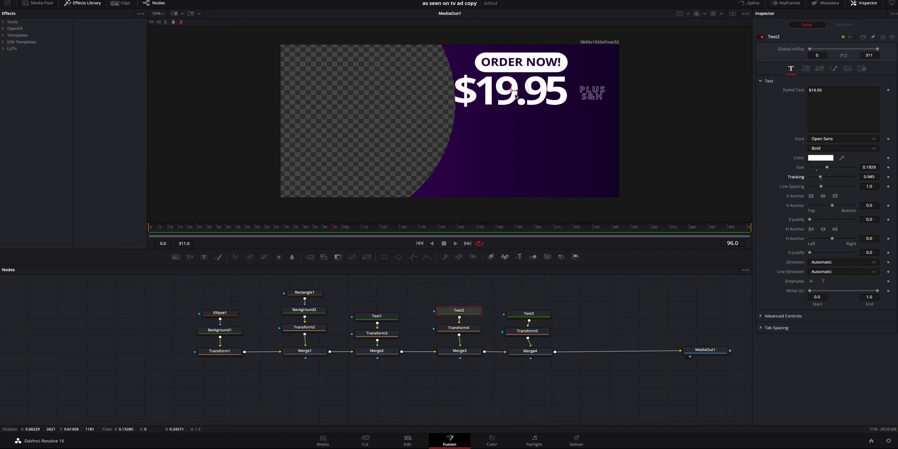
drag(519, 90, 524, 91)
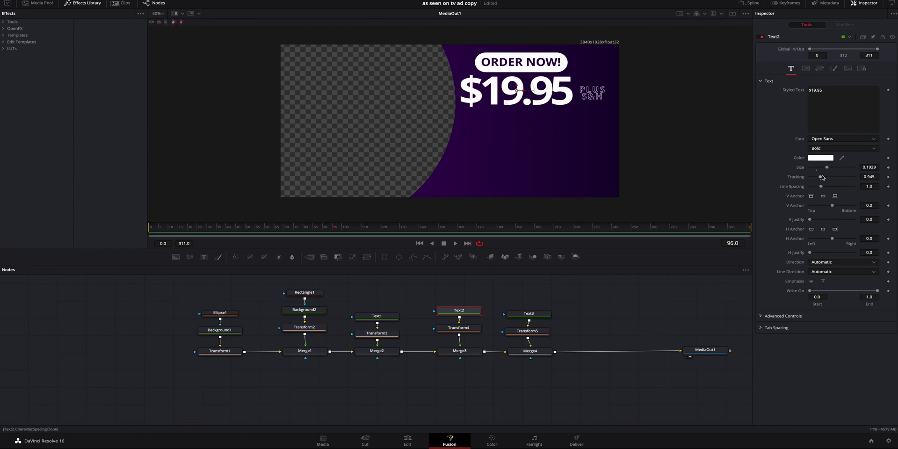
drag(821, 178, 822, 178)
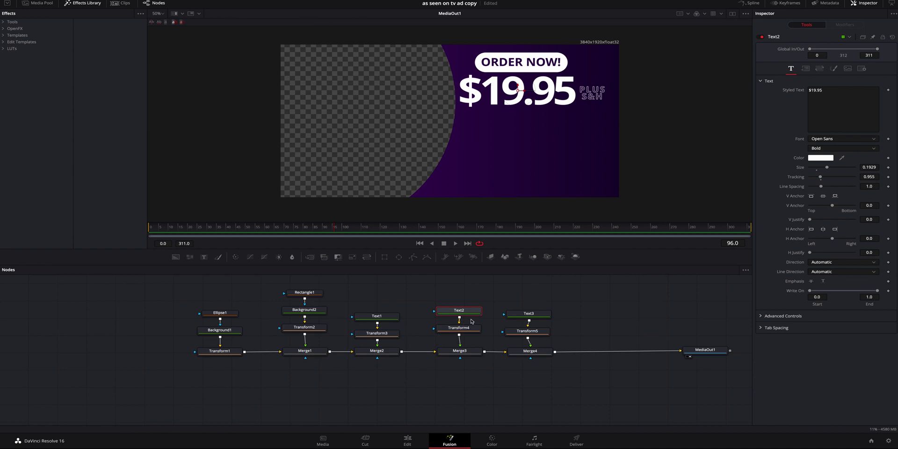
Switch the $19.95 price fill to a gradient with a grey start and a repositioned stop.
click(833, 69)
click(827, 160)
click(819, 176)
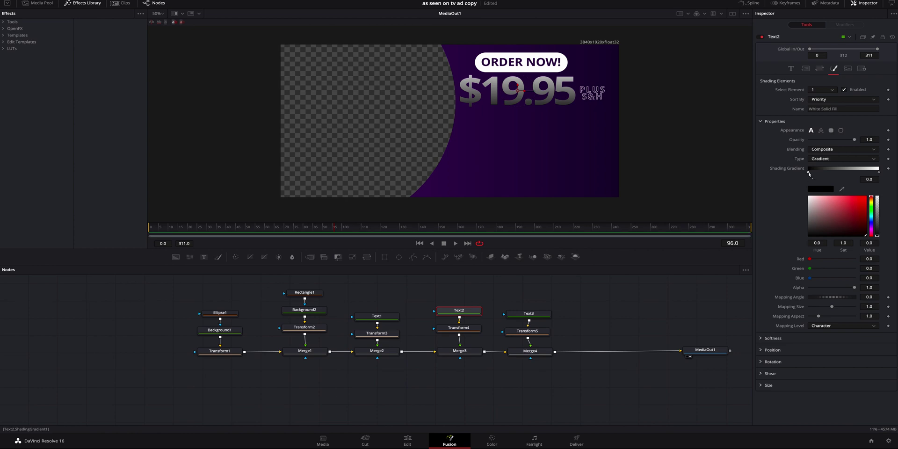
drag(814, 223, 800, 224)
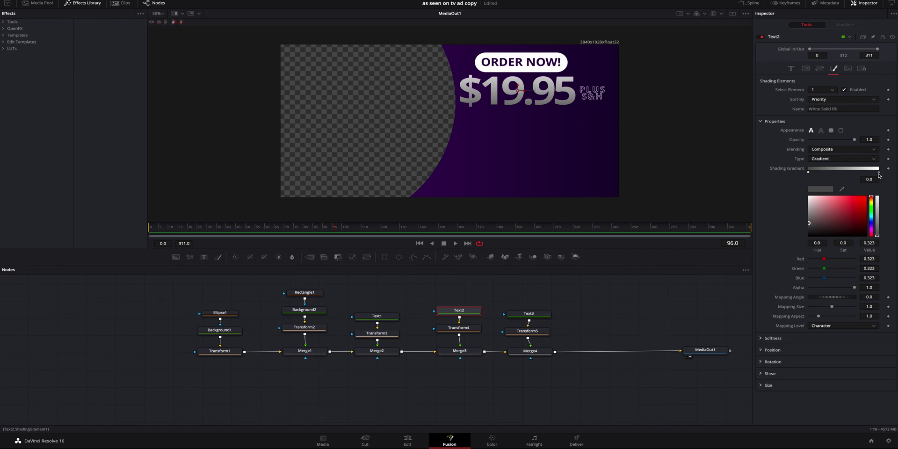
mouse_move(864, 174)
mouse_down()
mouse_move(812, 173)
mouse_move(834, 173)
mouse_up()
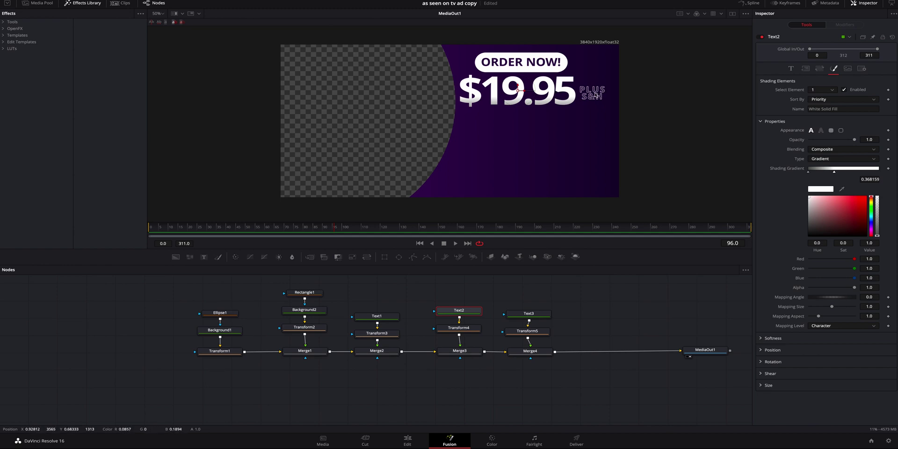
click(648, 306)
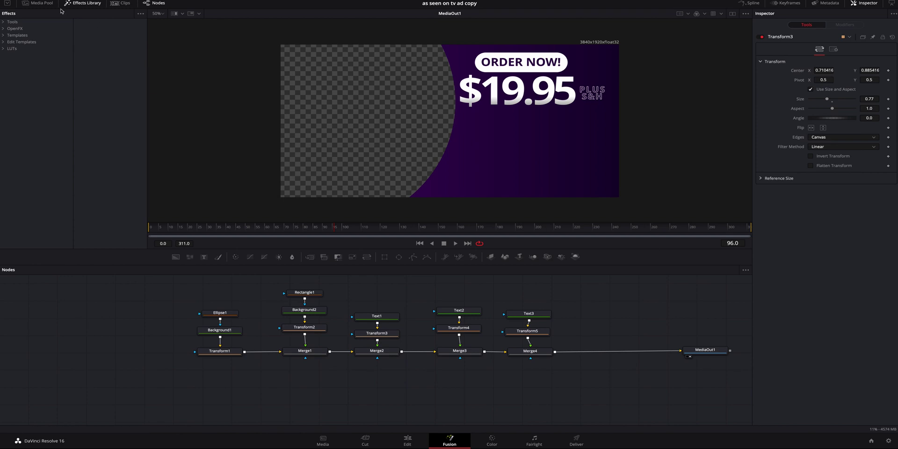
Bring the PayPal cards image from the Media Pool into the node tree and merge it in.
click(41, 3)
drag(95, 32, 592, 320)
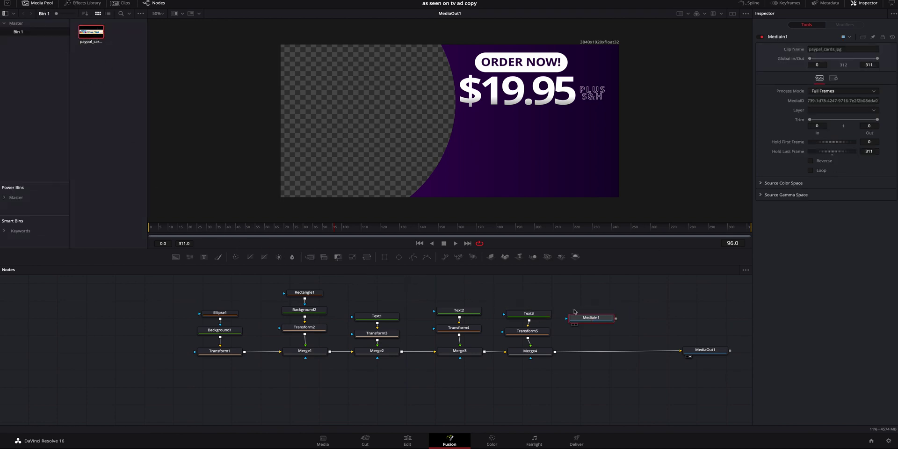
drag(532, 290, 88, 356)
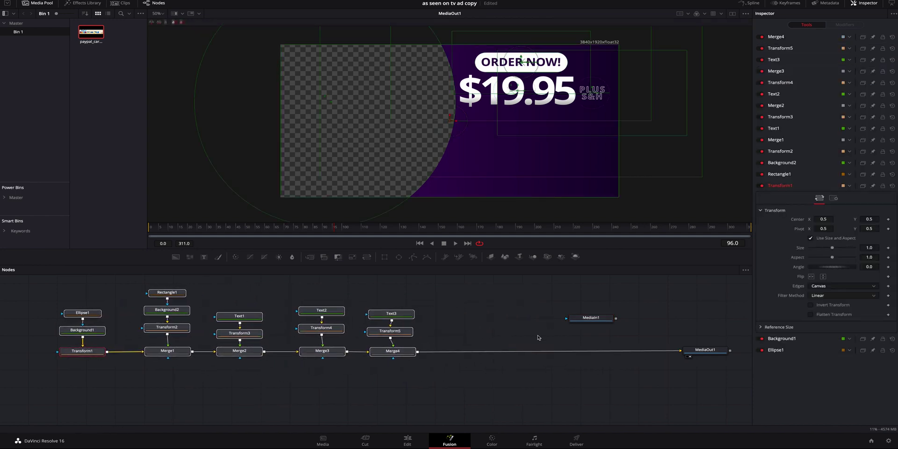
drag(594, 321, 473, 351)
drag(390, 371, 471, 300)
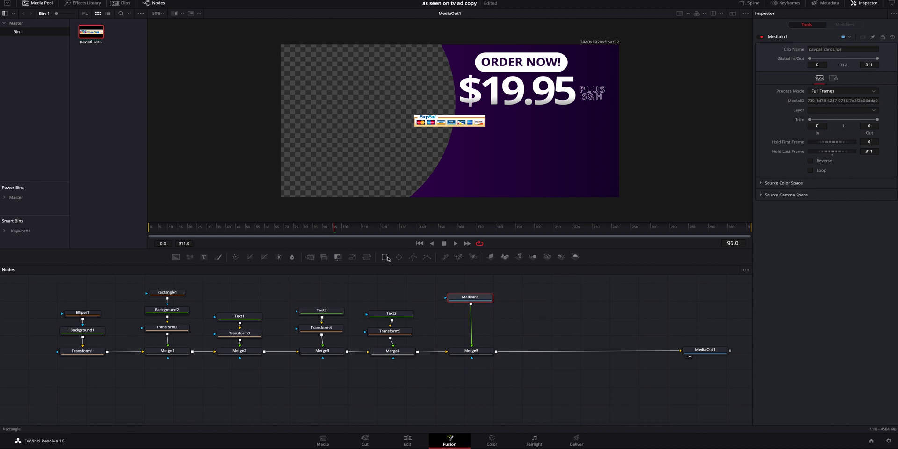
Add a Transform to the PayPal image, enlarging it to size 2.02 and moving it onto the panel.
click(370, 258)
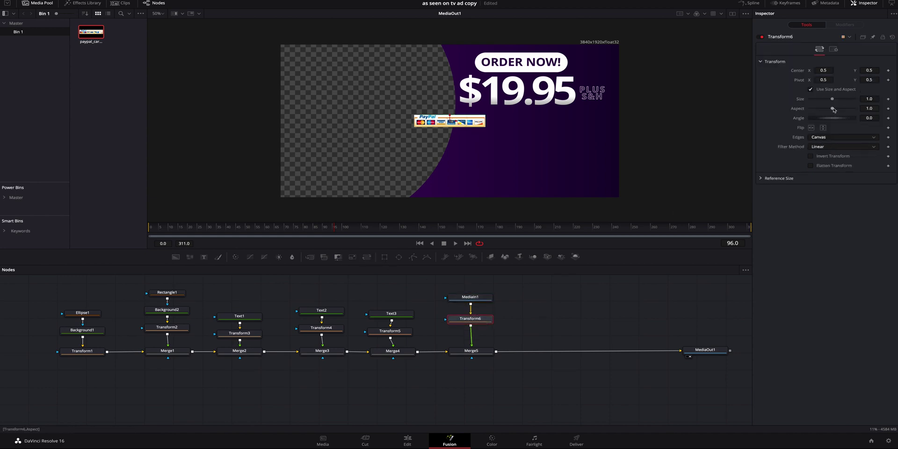
drag(833, 99, 838, 99)
drag(457, 123, 547, 123)
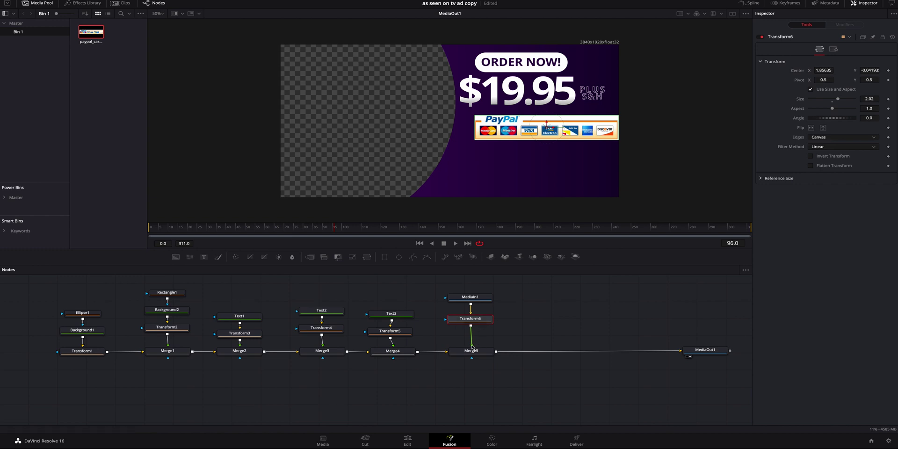
drag(549, 122, 550, 121)
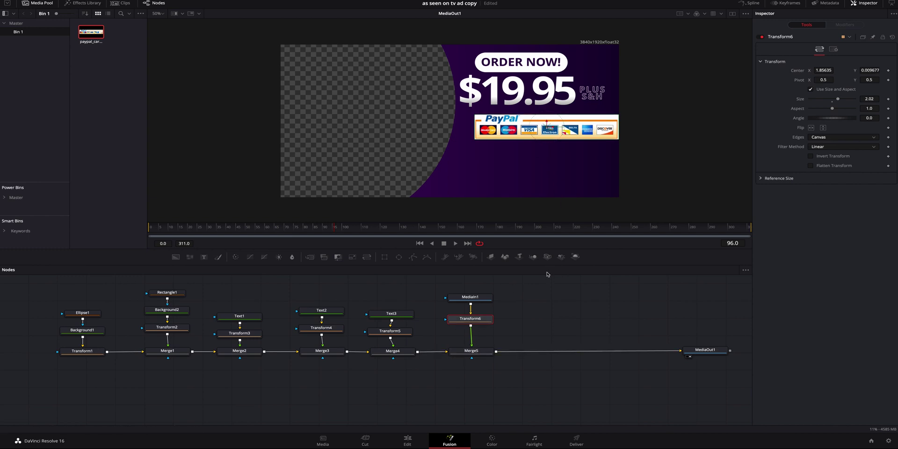
Add a new empty Text+ node merged into the final output via Merge6.
click(570, 311)
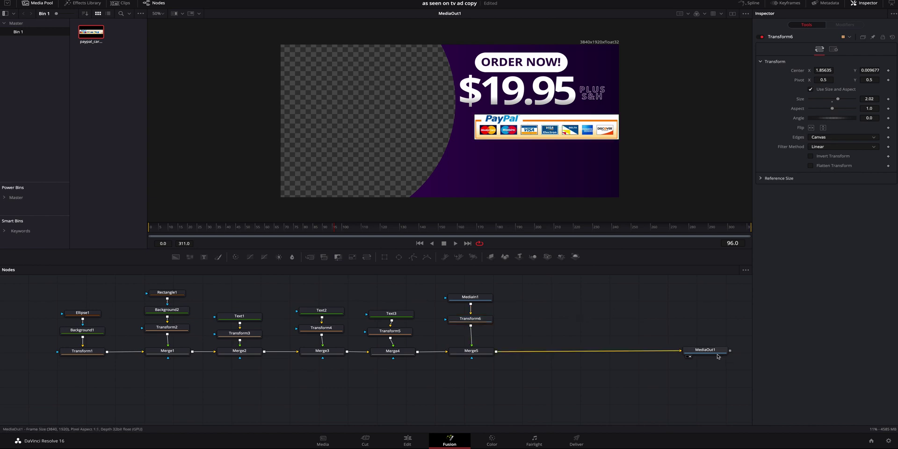
click(204, 258)
drag(580, 314, 541, 350)
Give Text4 a Transform node and the text 'CALL NOW!!!'.
drag(480, 369, 552, 307)
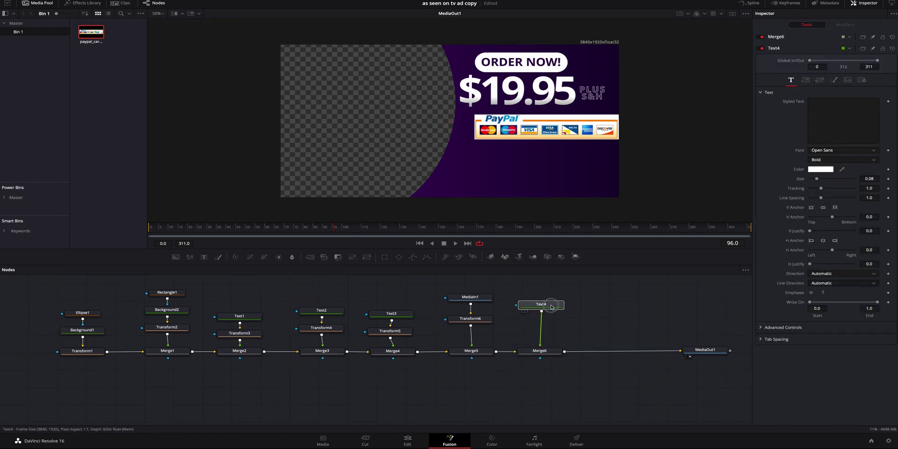
click(365, 259)
click(541, 304)
click(823, 92)
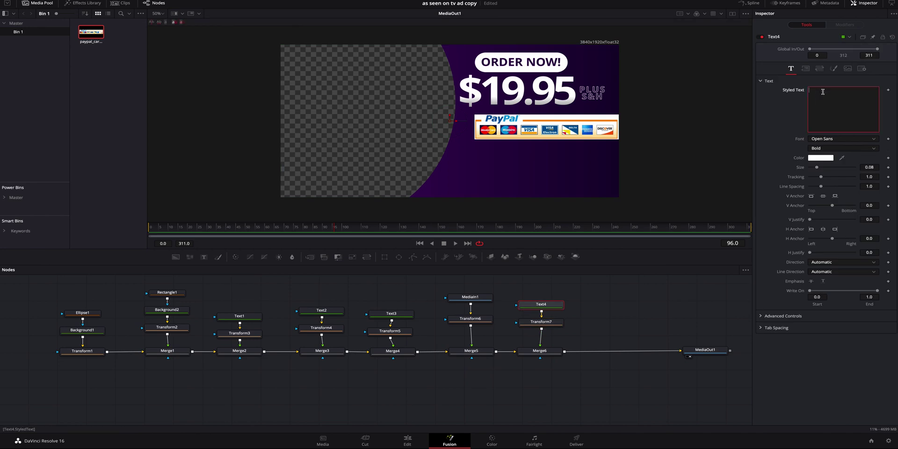
text(CALL NOW!!!)
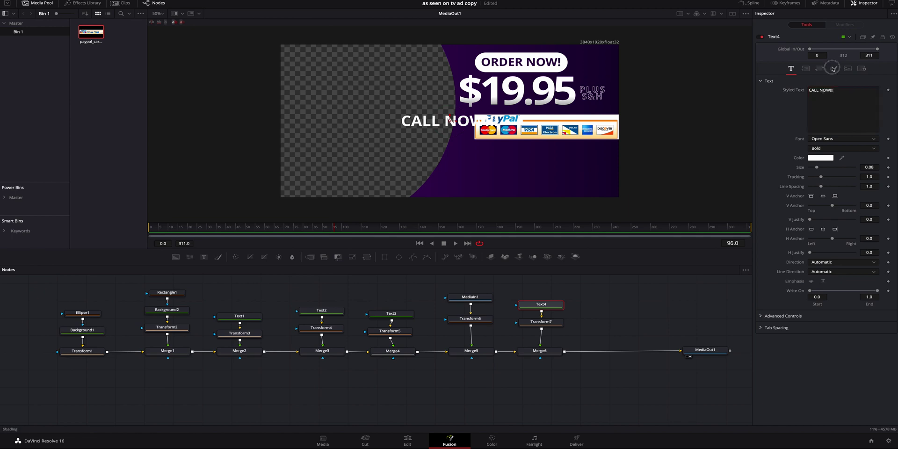
Make CALL NOW!!! an outline with a Bold Italic font style.
click(834, 68)
click(821, 131)
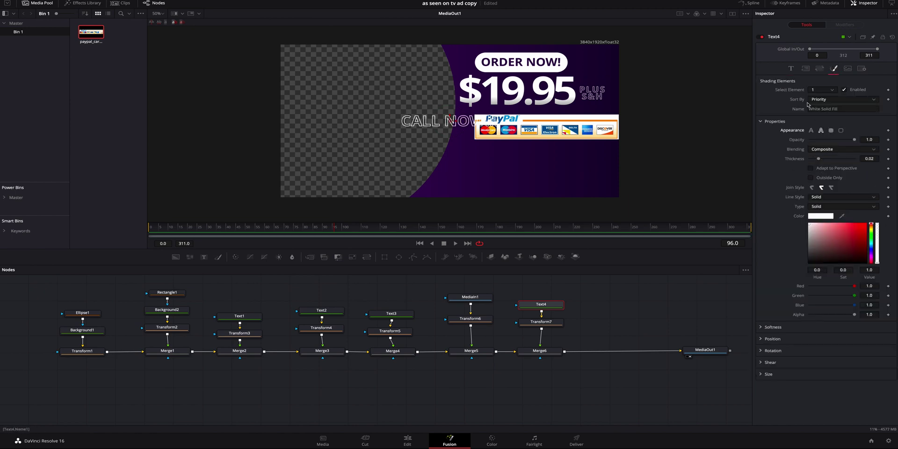
click(791, 70)
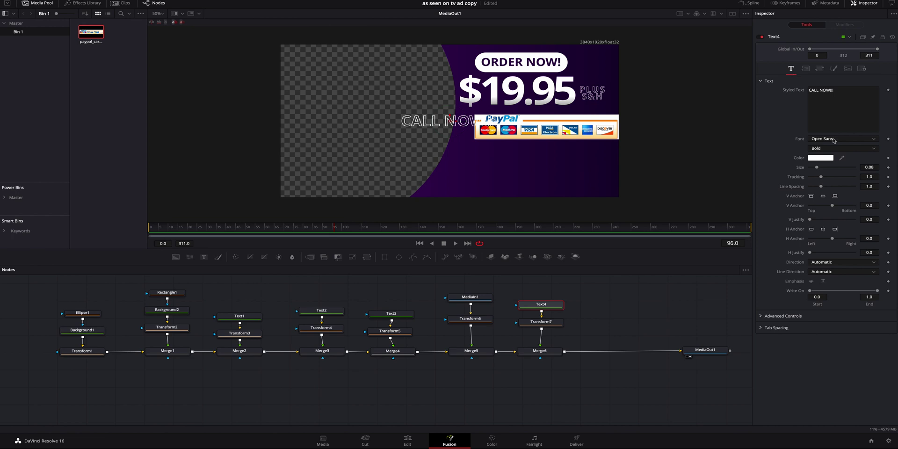
click(832, 150)
click(821, 163)
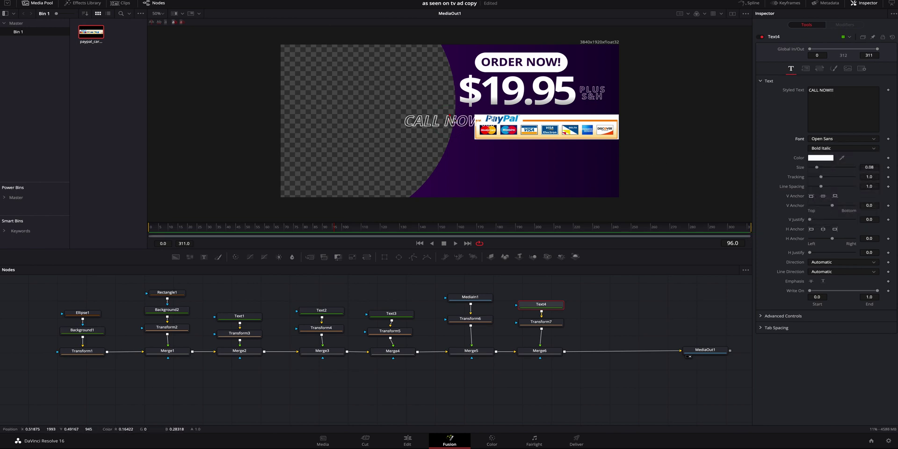
Place CALL NOW!!! below the PayPal card with size 0.0945 and tracking 1.071.
drag(450, 118, 452, 158)
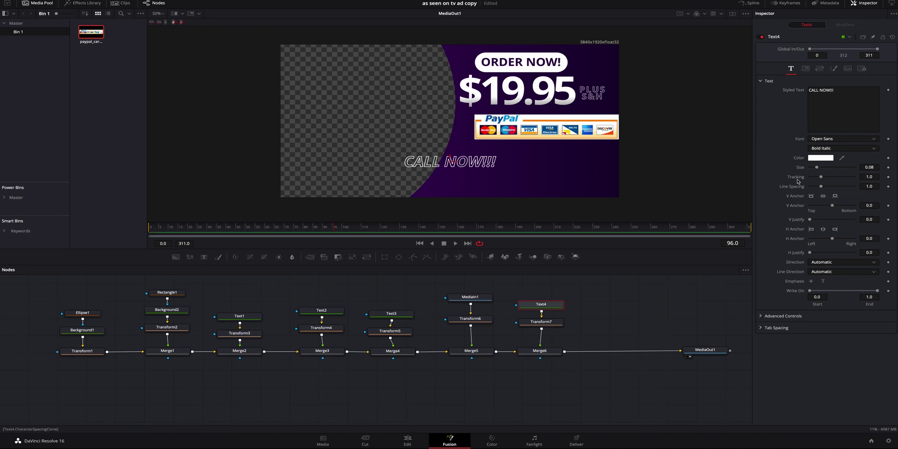
drag(820, 177, 818, 168)
drag(457, 163, 519, 162)
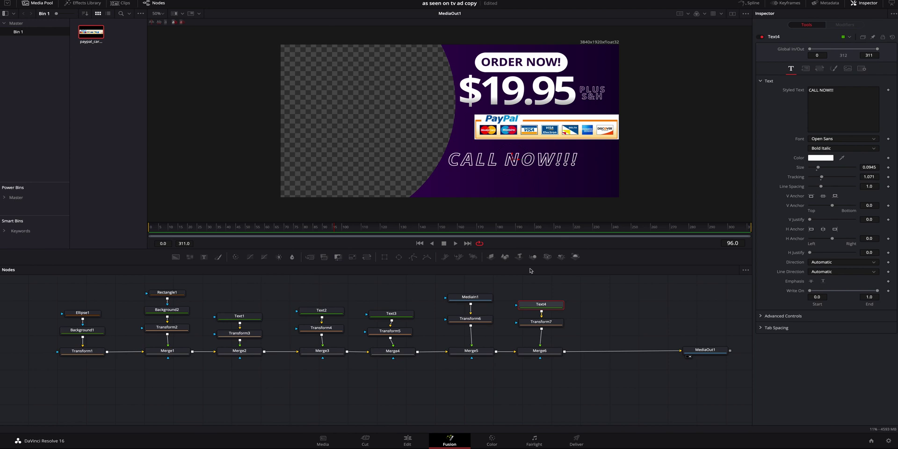
click(553, 322)
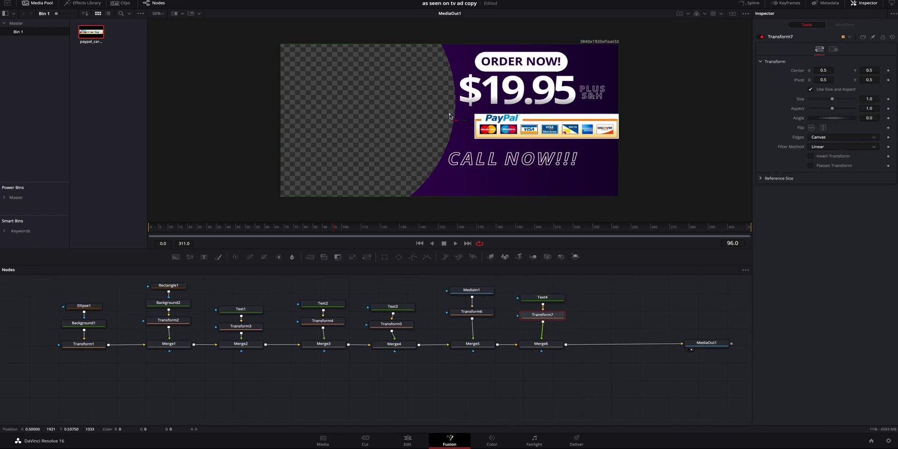
Nudge CALL NOW!!! up slightly and move MediaOut1 right to make room.
drag(450, 113, 450, 118)
mouse_move(705, 343)
mouse_down()
mouse_move(726, 343)
mouse_move(713, 343)
mouse_up()
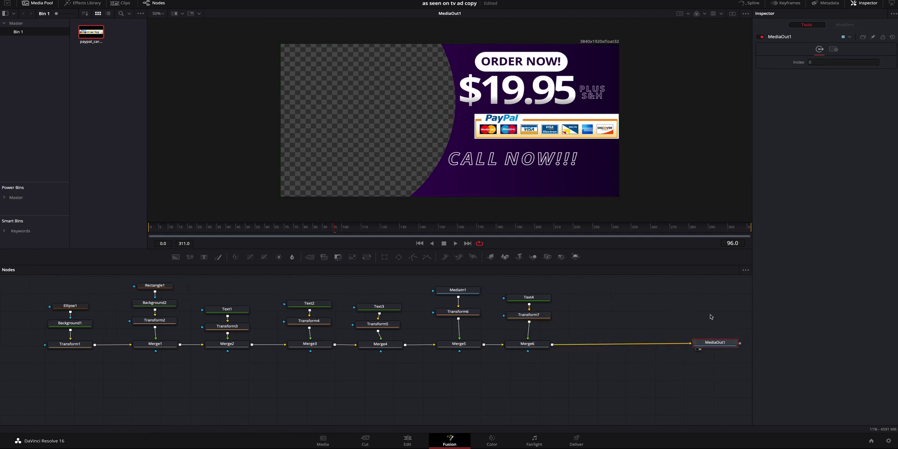
click(580, 299)
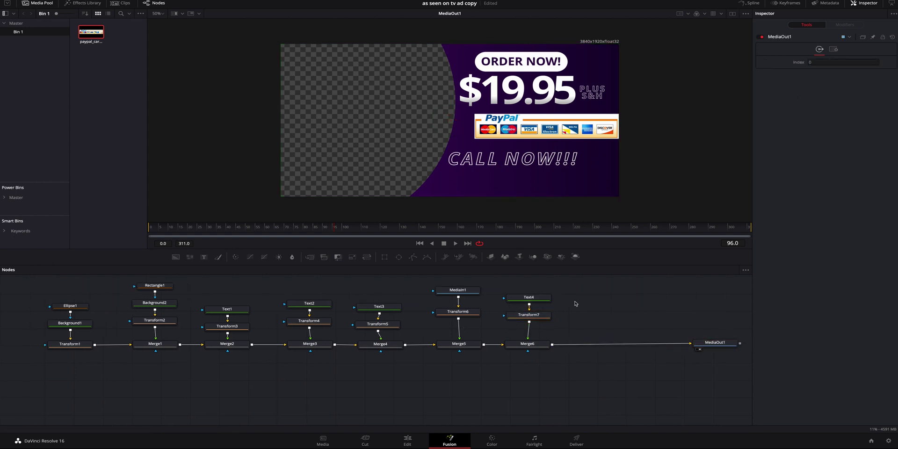
Insert a new Text5 node via Merge7 before MediaOut1, followed by Transform8.
click(204, 256)
drag(570, 300, 598, 340)
drag(528, 361, 599, 307)
click(366, 259)
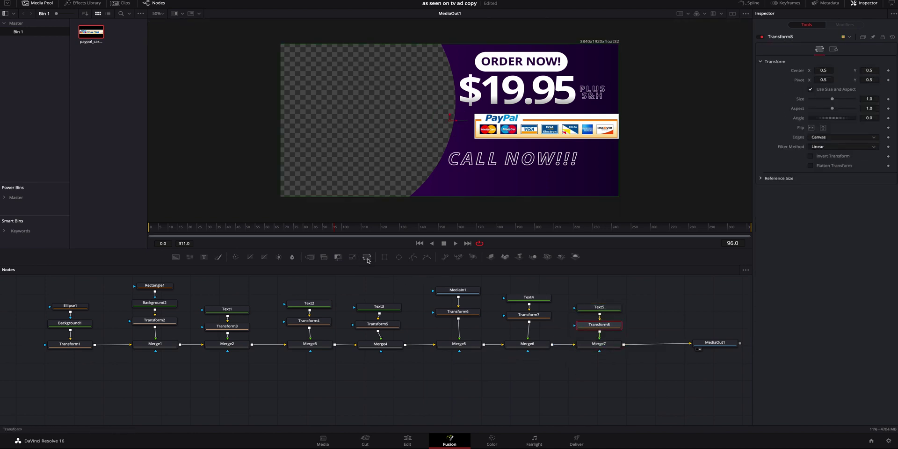
click(601, 309)
click(824, 104)
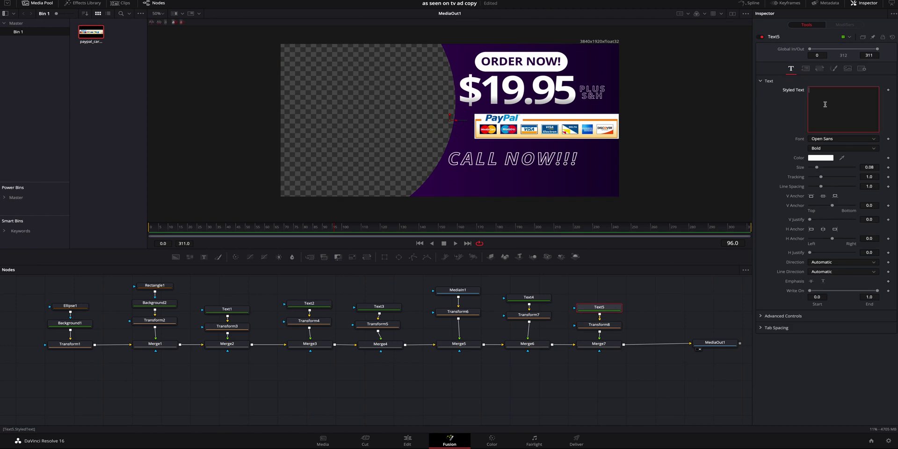
text(1-800-)
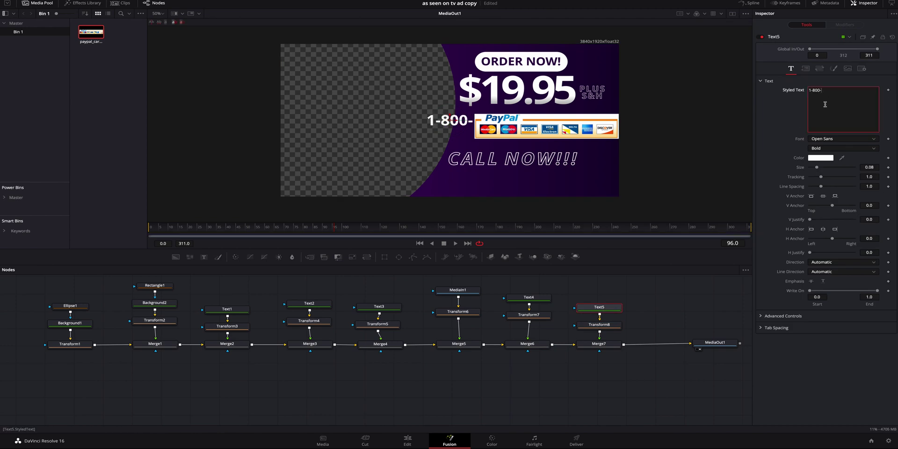
text(888-8888)
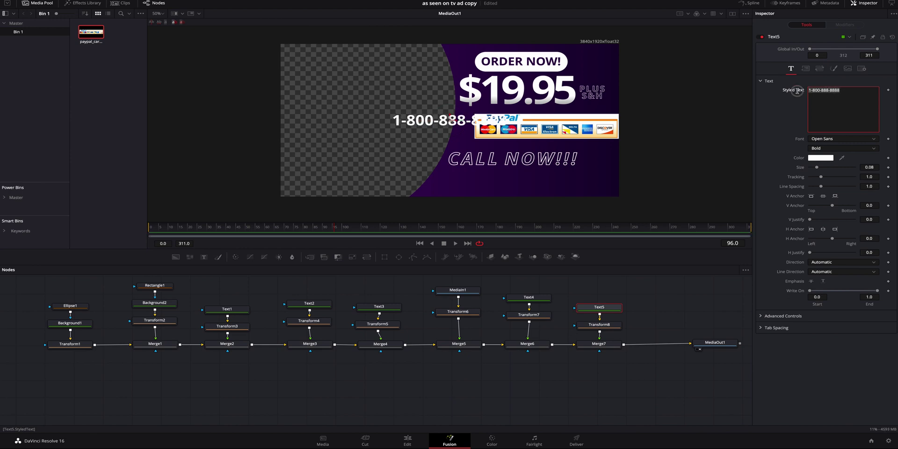
drag(817, 167, 825, 167)
drag(467, 119, 494, 182)
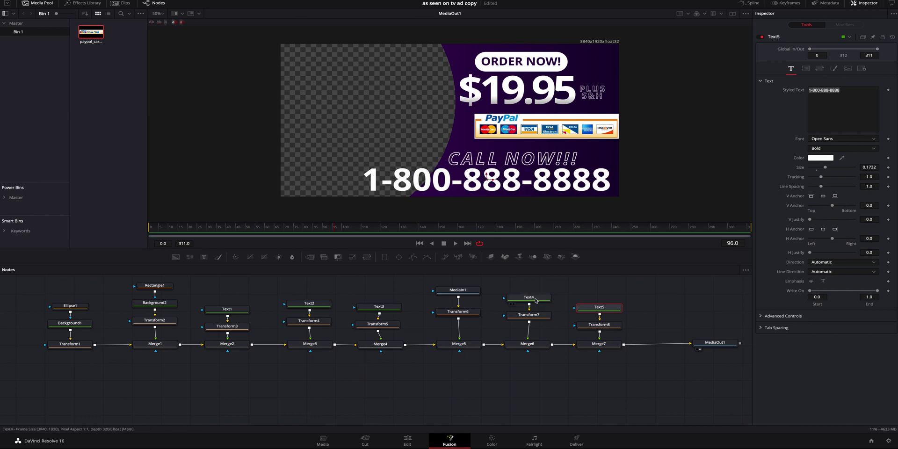
Shift CALL NOW!!! right to Center X 0.55 using Transform7.
click(529, 315)
mouse_move(456, 122)
mouse_down()
mouse_move(480, 122)
mouse_move(466, 113)
mouse_up()
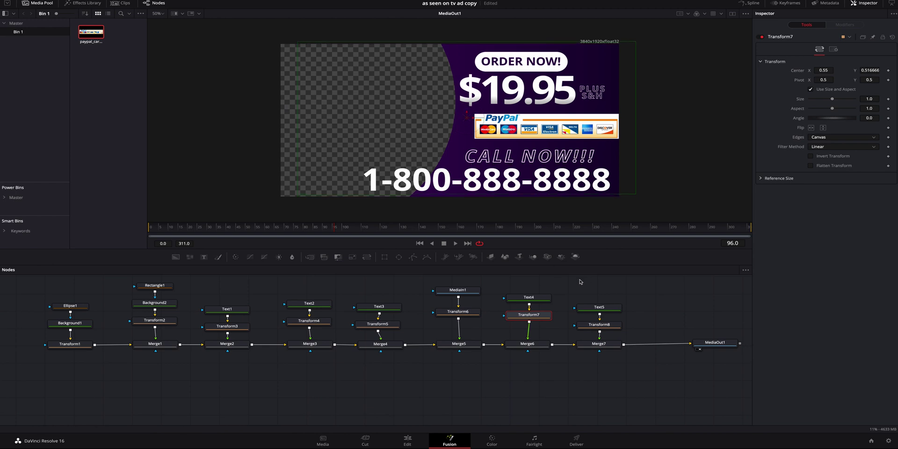
click(599, 307)
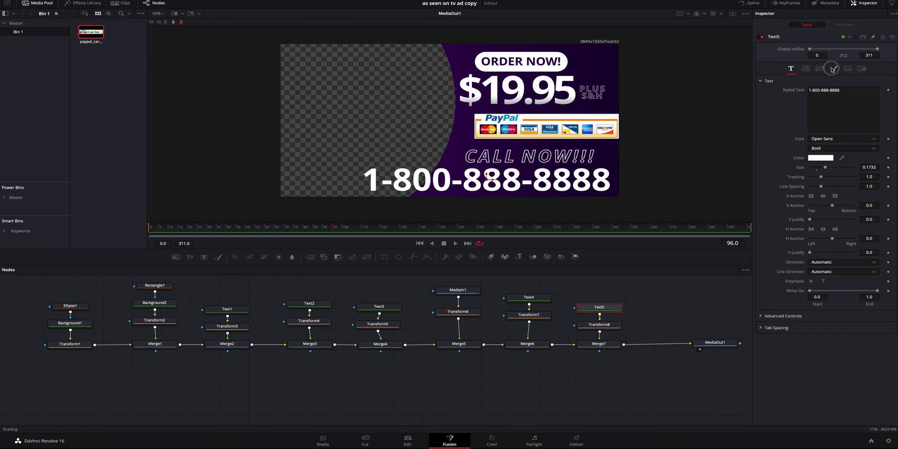
click(833, 69)
Fill the phone number with a golden-yellow gradient, removing the black stop and recolouring the right stop.
click(827, 158)
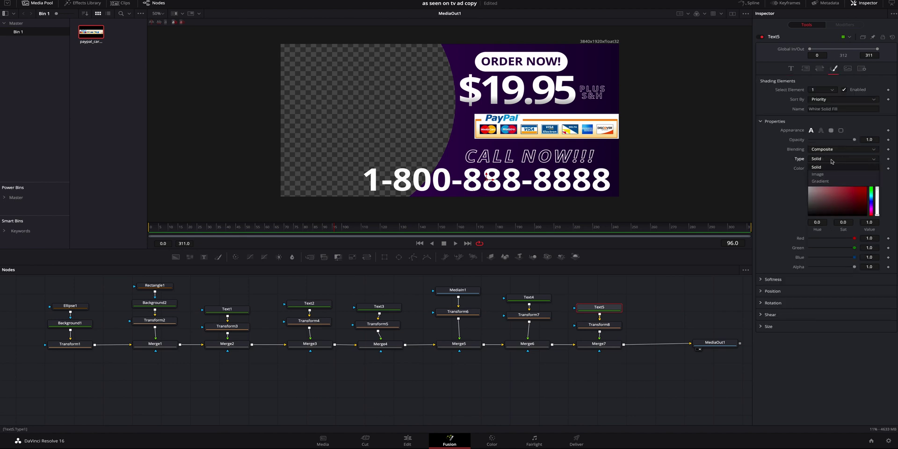
click(821, 178)
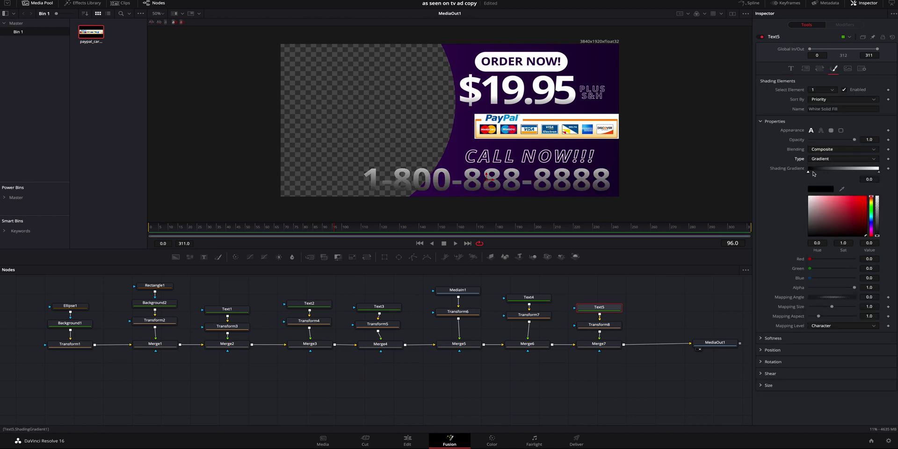
drag(808, 172, 805, 189)
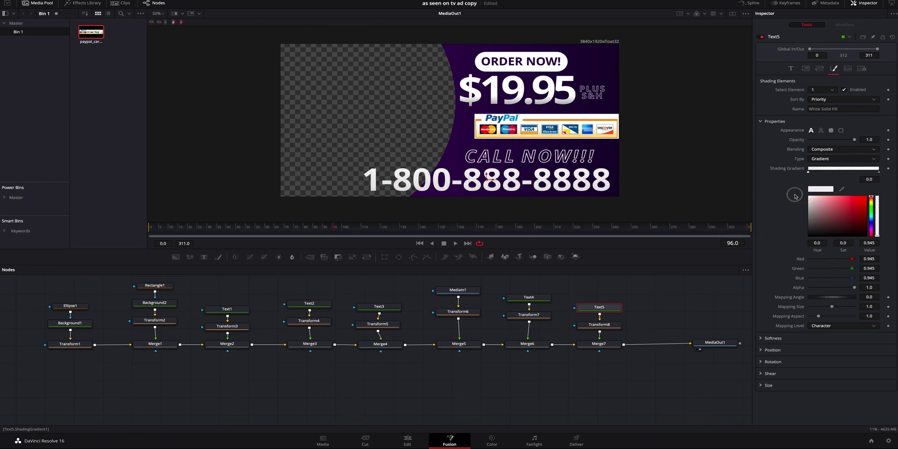
click(878, 172)
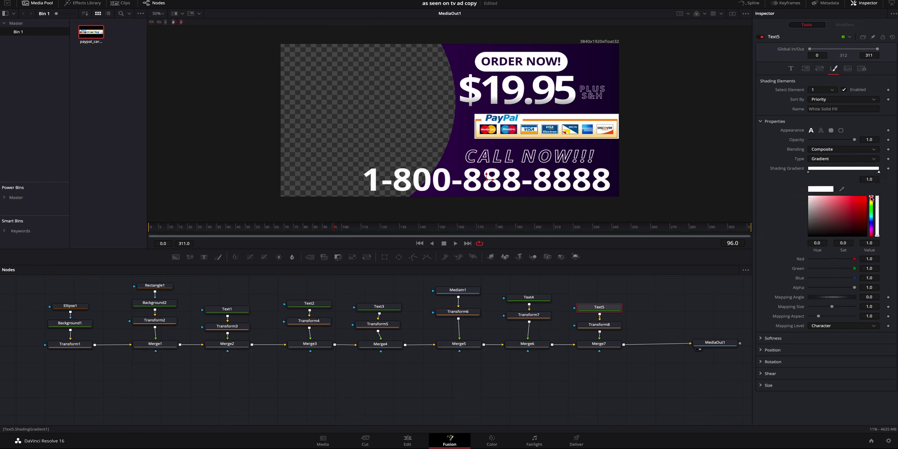
drag(872, 212, 872, 202)
click(866, 197)
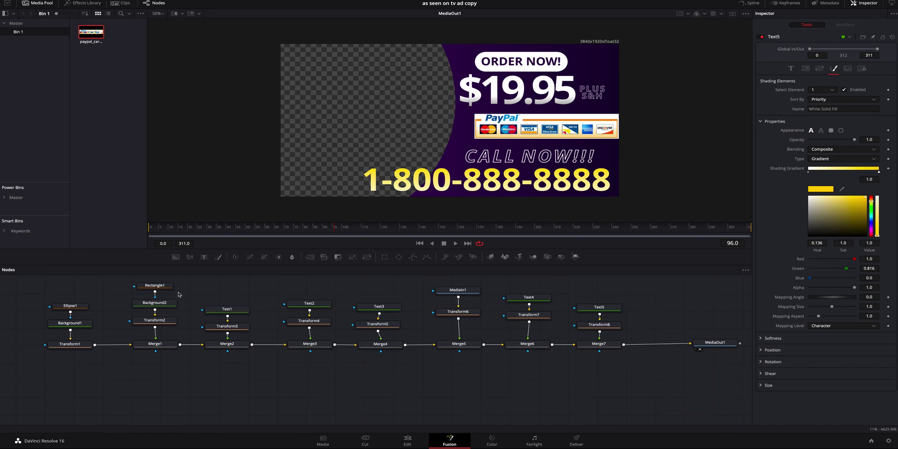
click(76, 346)
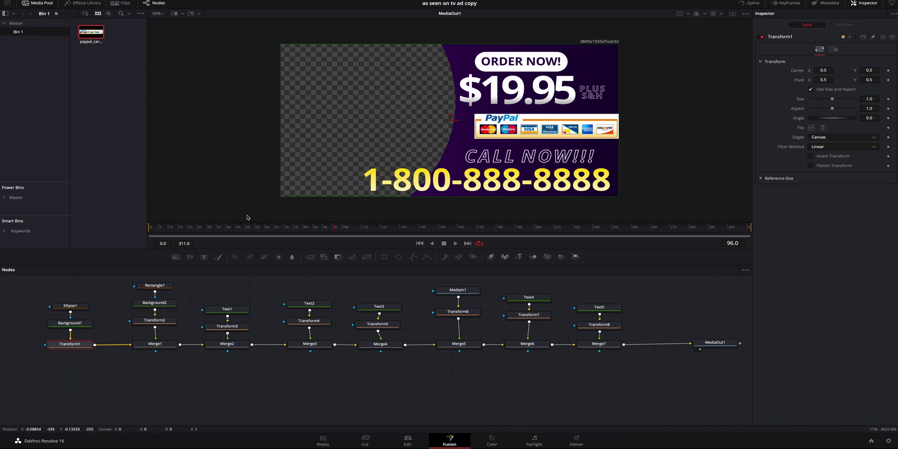
Keyframe Transform1's Center so the purple background slides in from the right by frame 5.
click(160, 228)
click(888, 71)
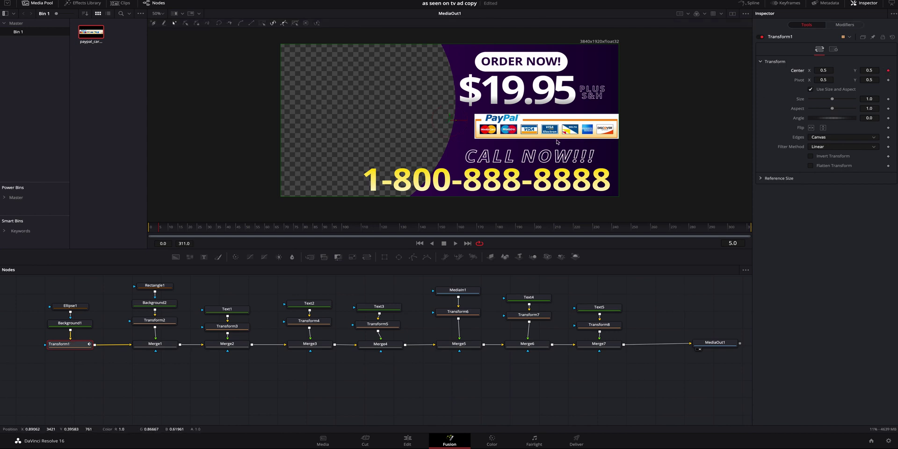
click(148, 231)
drag(454, 120, 688, 127)
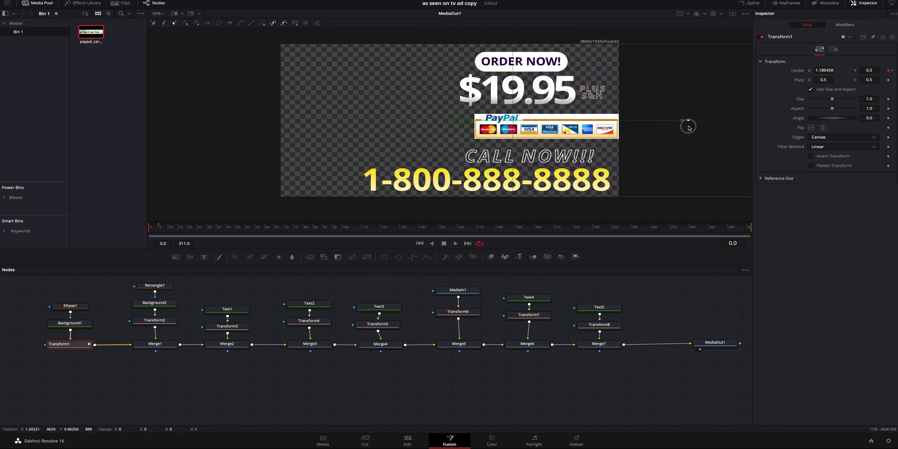
drag(151, 230, 161, 229)
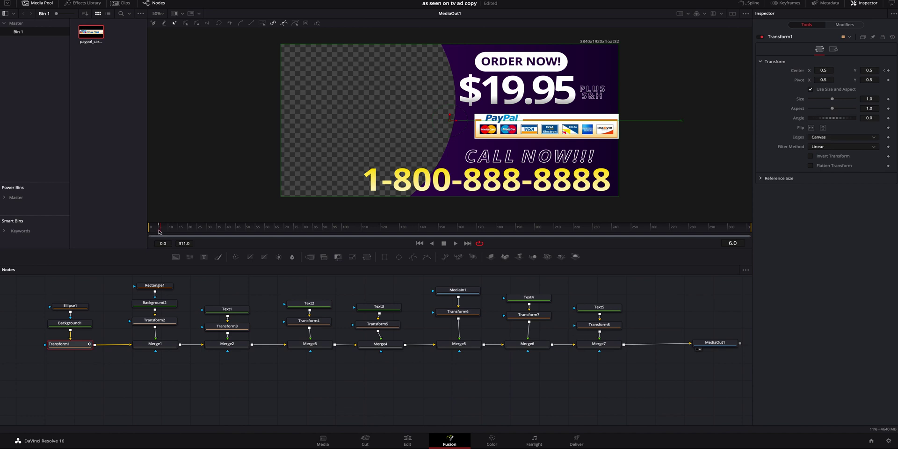
Keyframe Transform2's Center so the ORDER NOW! pill drops from above, settling by frame 10.
click(145, 319)
click(888, 70)
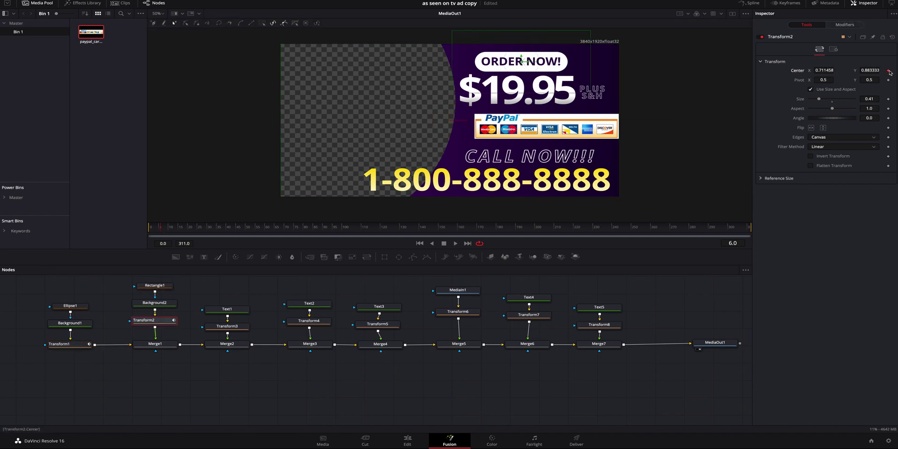
click(169, 228)
click(884, 70)
drag(521, 56, 521, 22)
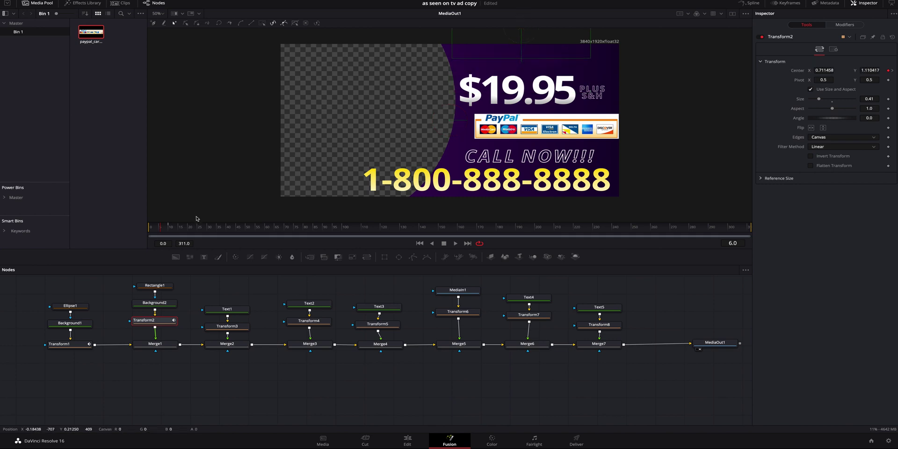
drag(162, 230, 169, 230)
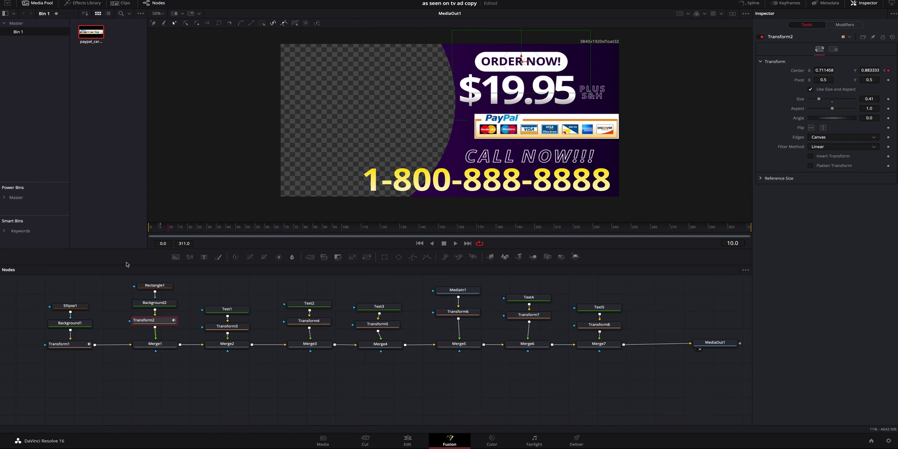
click(238, 328)
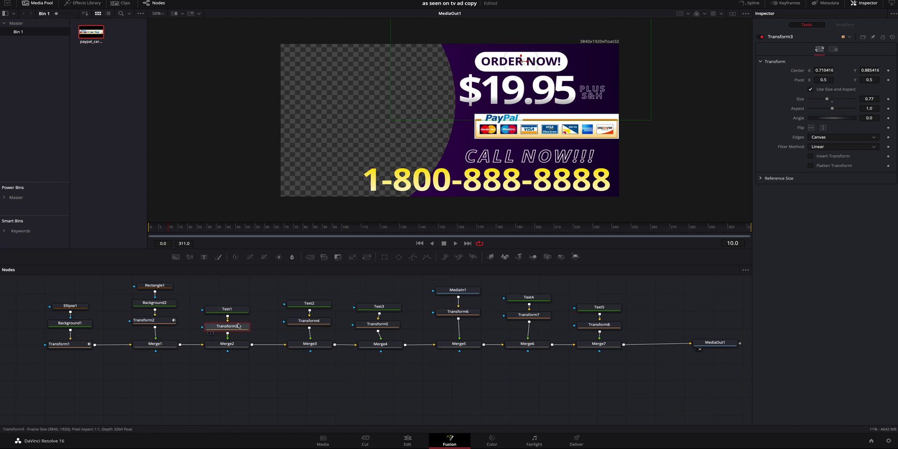
Keyframe Merge2's Blend from 0 at frame 10 to 1.0 so ORDER NOW! fades in.
click(239, 345)
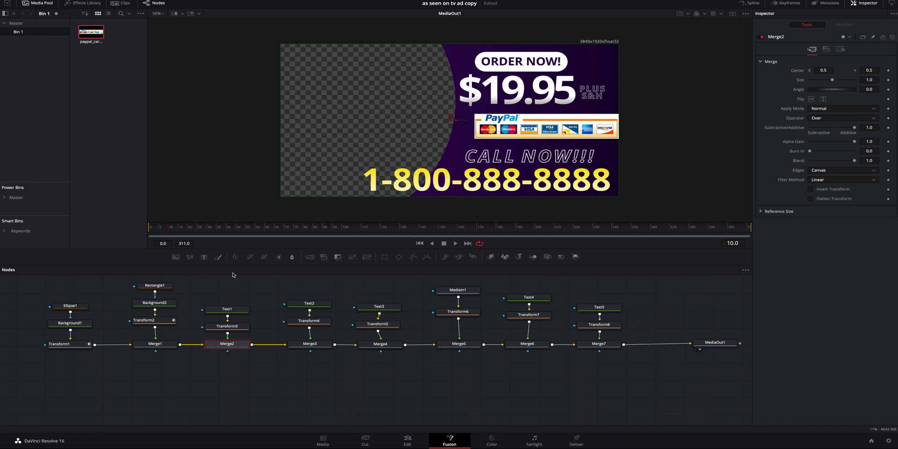
click(840, 49)
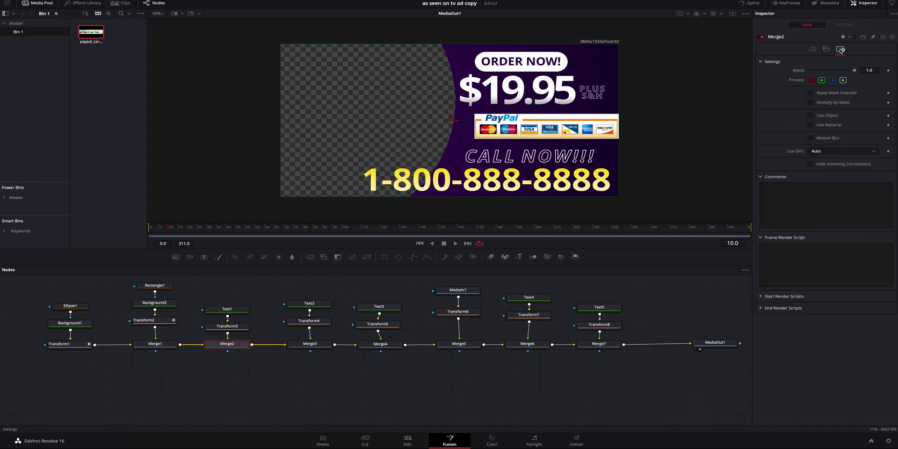
click(888, 71)
key(Right)
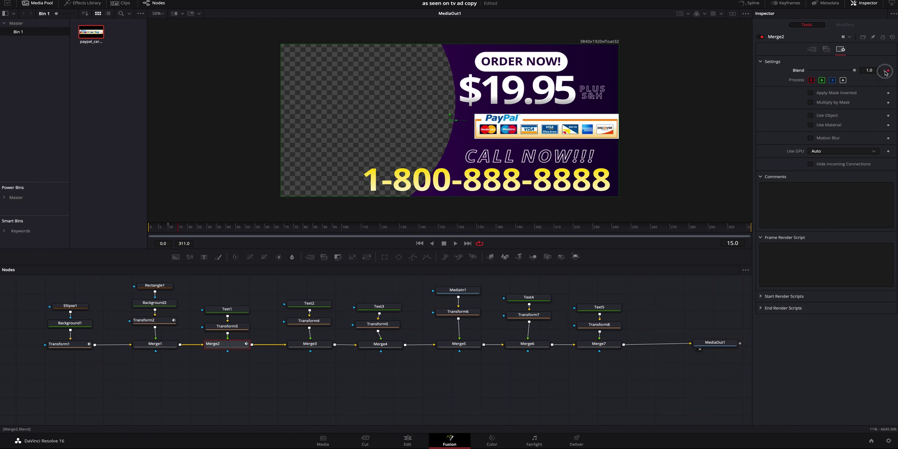
click(882, 70)
click(861, 70)
text(0)
key(Return)
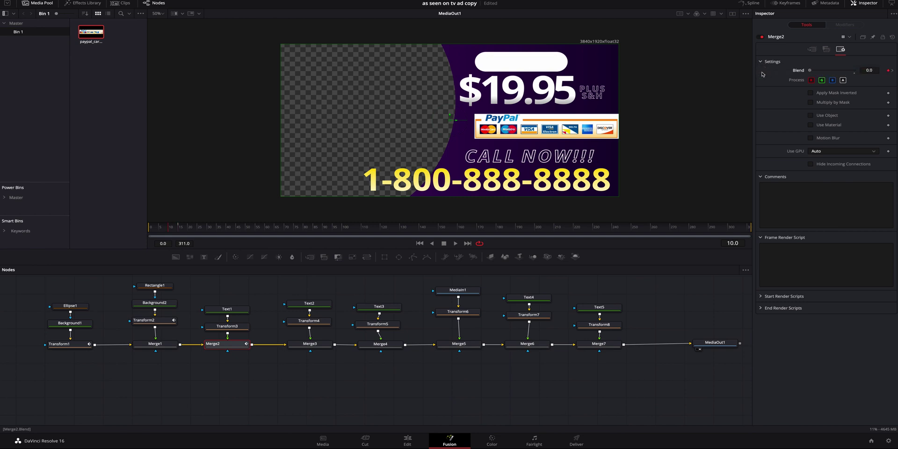
mouse_move(169, 228)
mouse_down()
mouse_move(191, 229)
mouse_move(179, 232)
mouse_up()
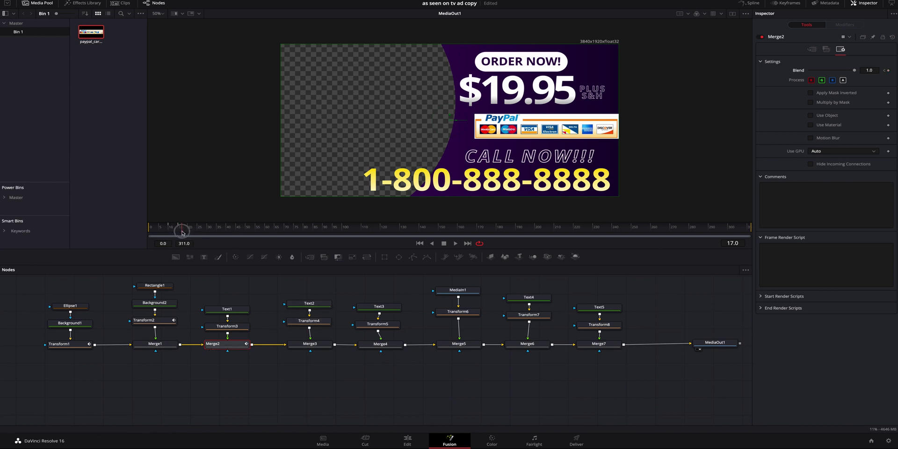
click(308, 321)
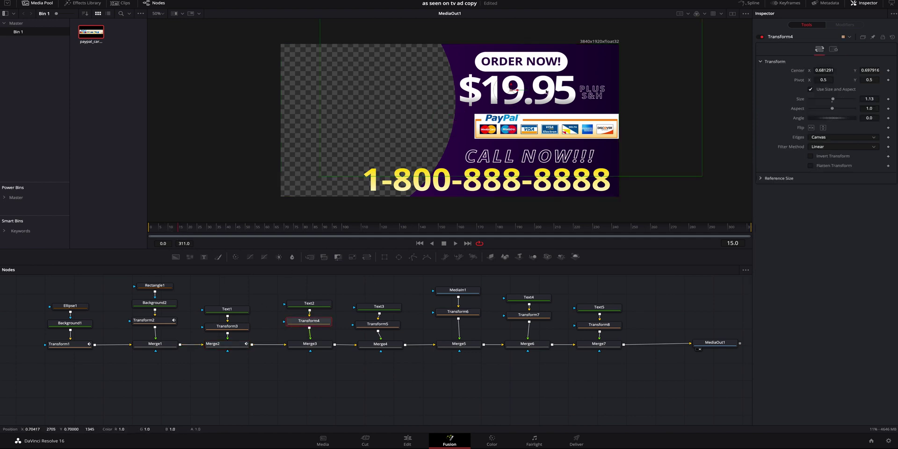
Keyframe the $19.95 price to slide in from off the right edge between frames 15 and 21.
click(888, 71)
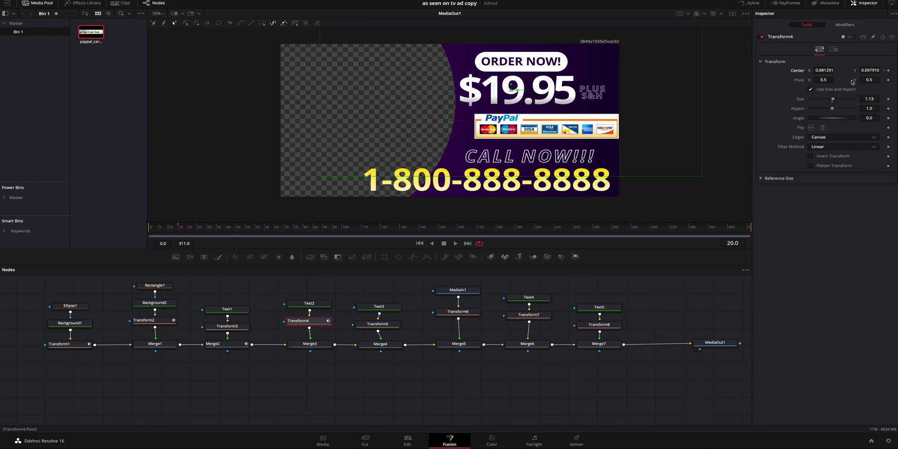
click(887, 71)
click(884, 70)
drag(512, 88, 691, 91)
click(189, 229)
mouse_move(189, 230)
mouse_down()
mouse_move(197, 229)
mouse_move(177, 229)
mouse_move(194, 230)
mouse_up()
Keyframe PLUS S&H to drop in from above the frame, settling by frame 31.
click(377, 324)
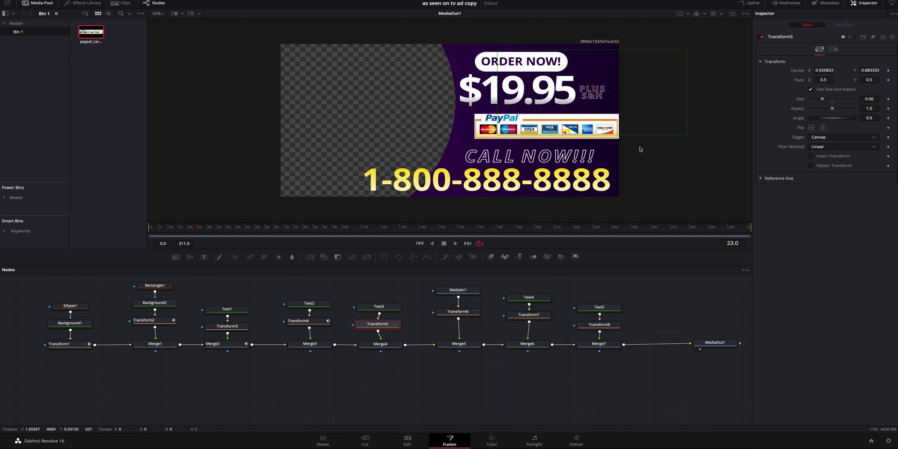
click(888, 71)
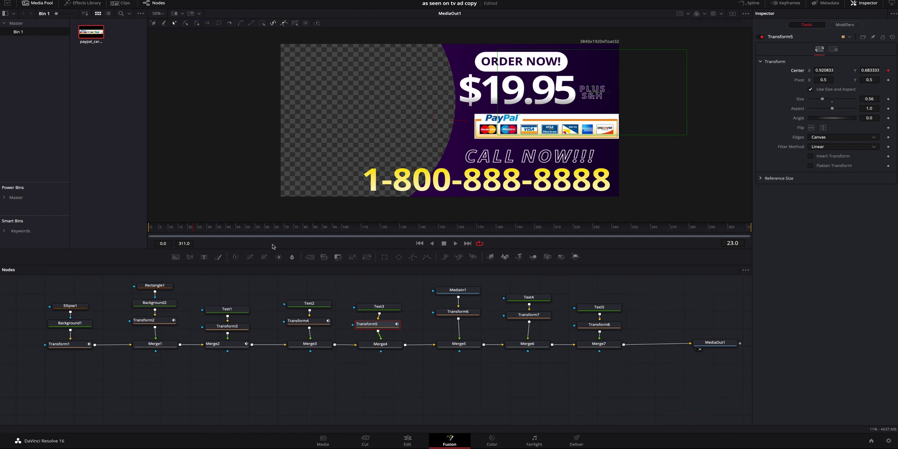
key(Right)
key(Right)
click(884, 71)
drag(592, 89, 590, 21)
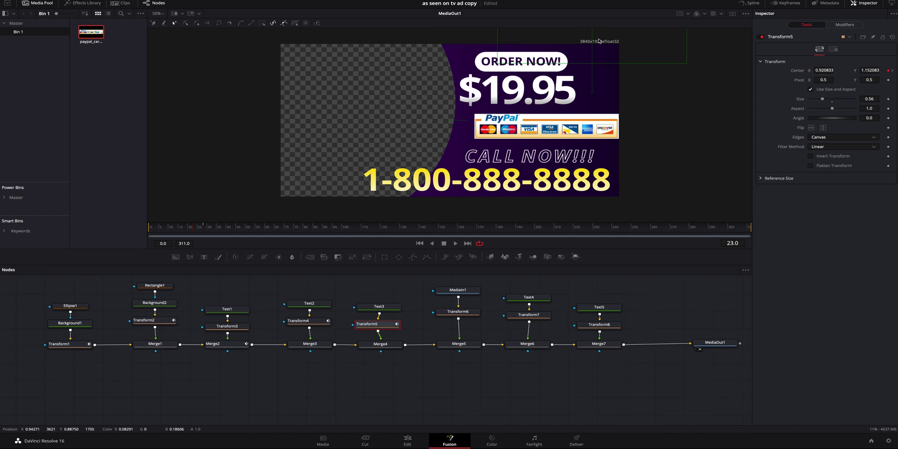
mouse_move(198, 231)
mouse_down()
mouse_move(184, 230)
mouse_move(209, 230)
mouse_up()
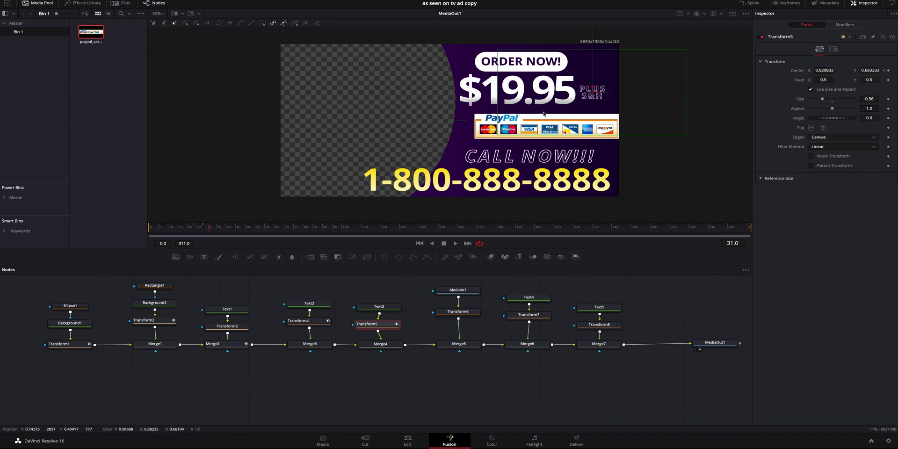
click(467, 315)
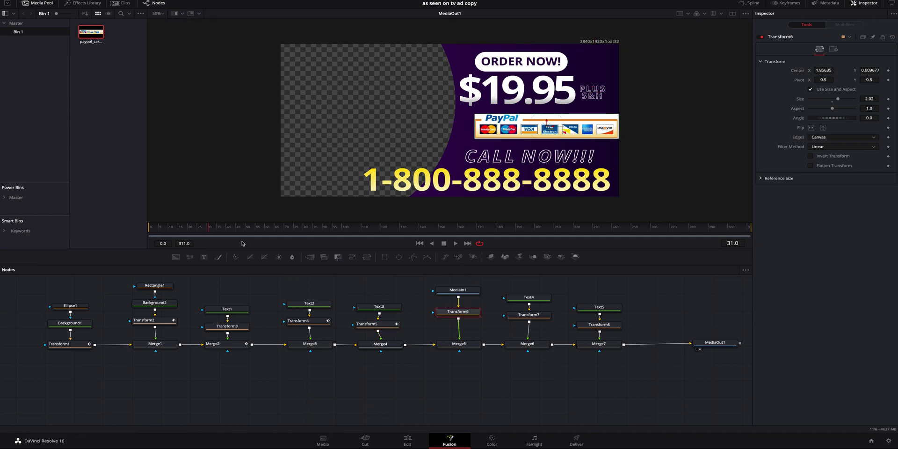
Keyframe the PayPal card's Center and move its earlier keyframe off the right edge so it slides in.
drag(183, 229, 202, 230)
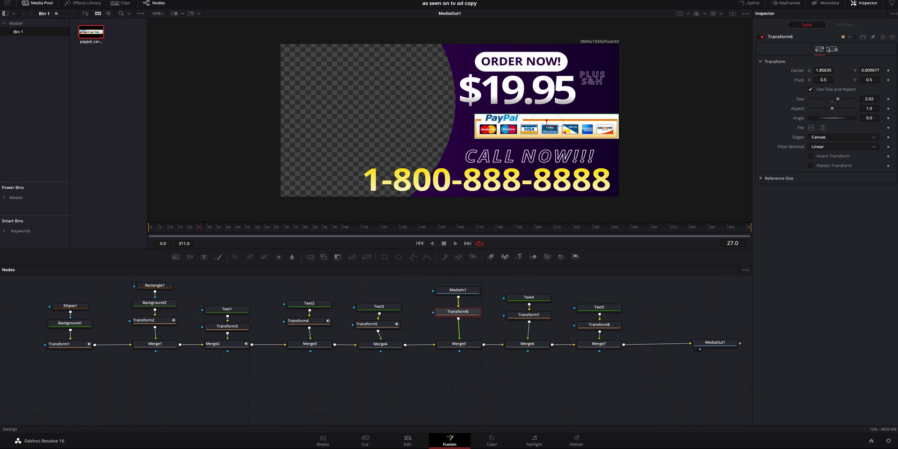
click(889, 70)
key(Right)
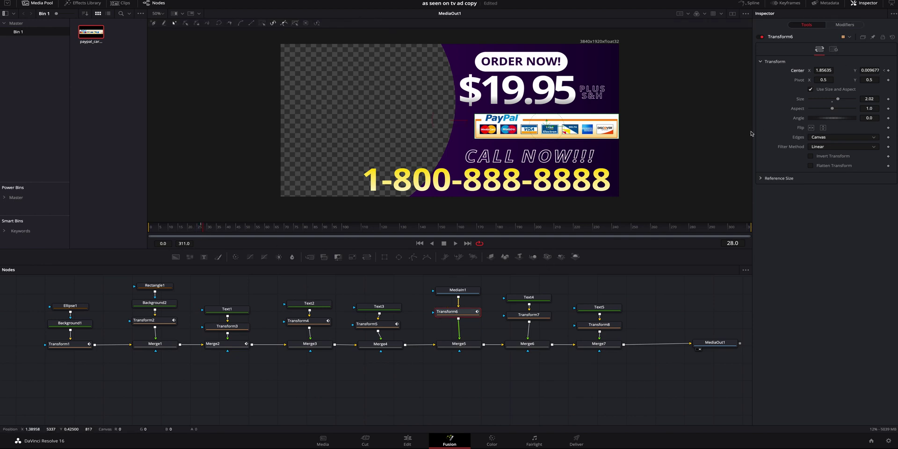
click(884, 70)
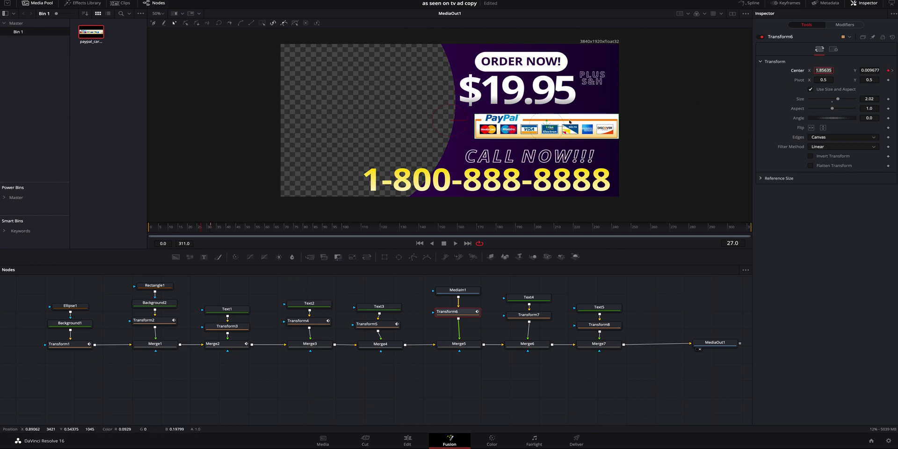
drag(553, 129, 719, 125)
drag(206, 229, 224, 230)
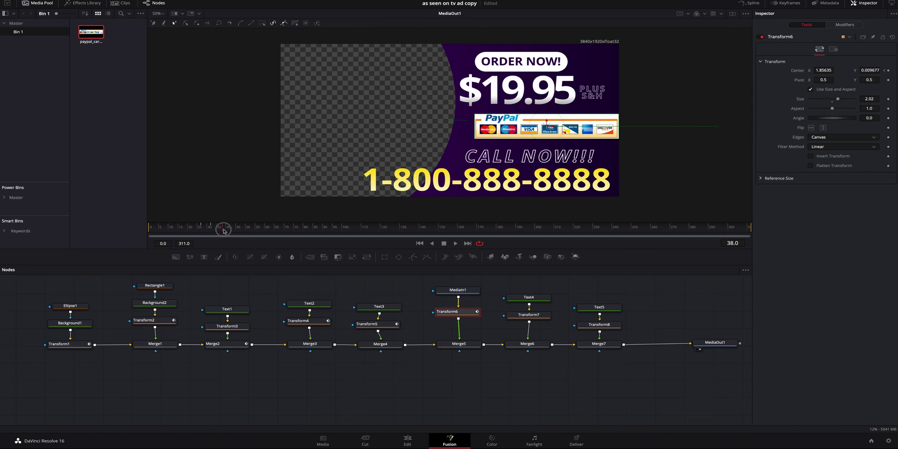
Select the CALL NOW!!! transform and review the PayPal card's slide-in around frame 32.
click(534, 316)
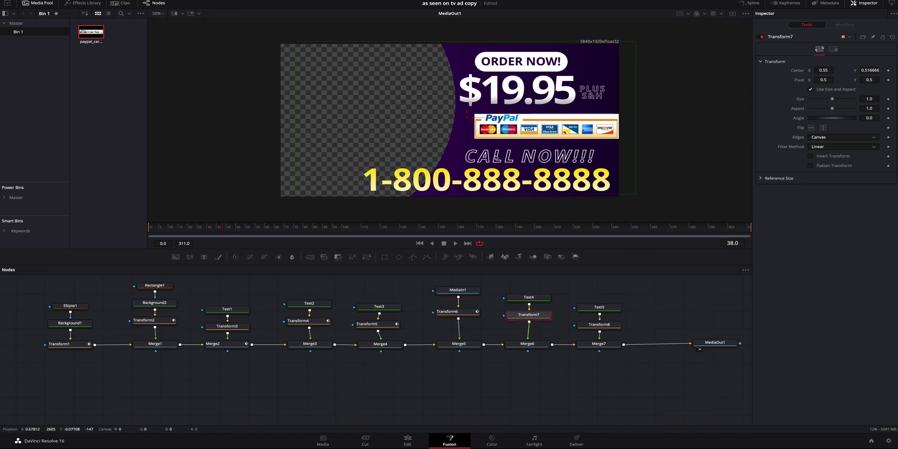
click(211, 229)
drag(212, 229, 204, 230)
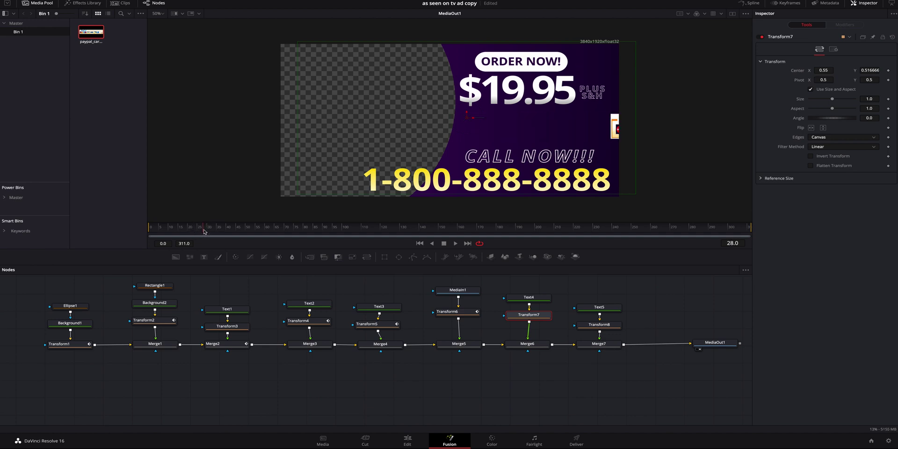
Keyframe CALL NOW!!!'s Center, pushing it off the left edge at frame 28, so it slides in by frame 36.
click(888, 70)
key(Right)
key(Right)
key(Right)
key(Right)
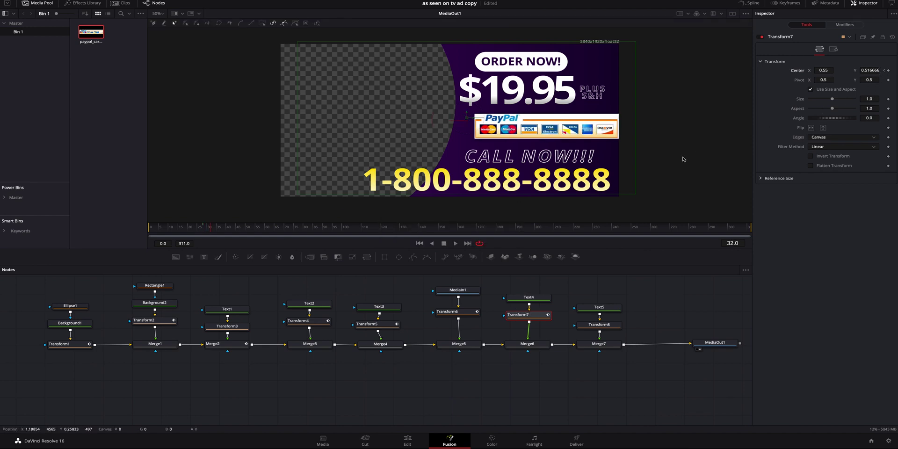
key(Right)
click(885, 70)
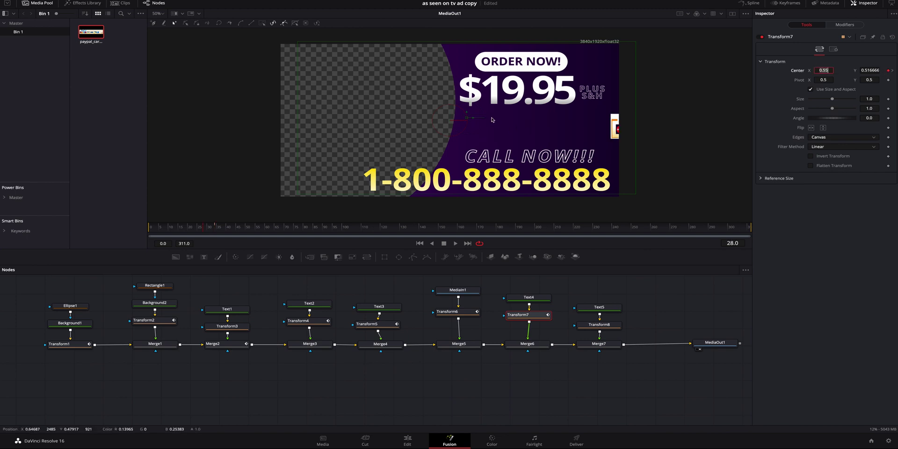
drag(474, 119, 154, 111)
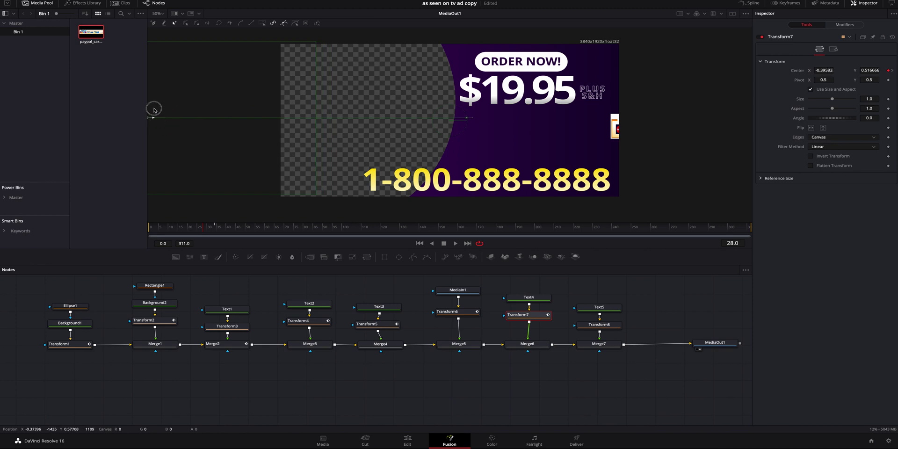
drag(206, 228, 218, 229)
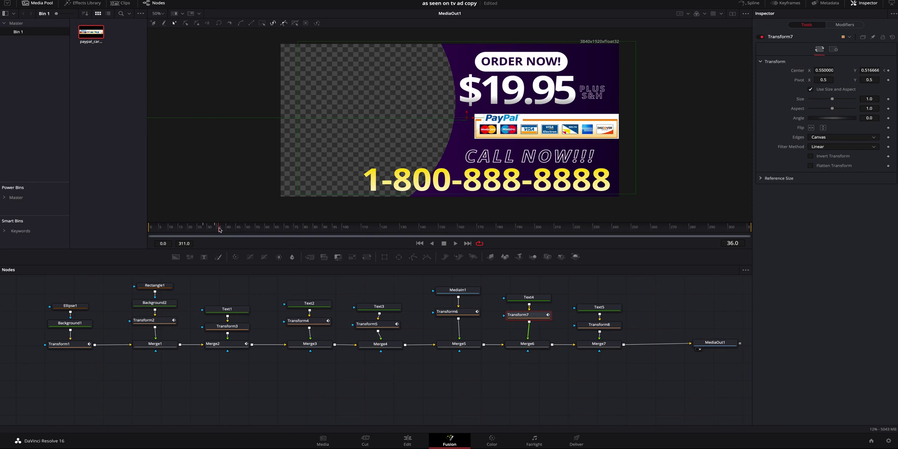
mouse_move(218, 229)
mouse_down()
mouse_move(228, 230)
mouse_move(212, 232)
mouse_up()
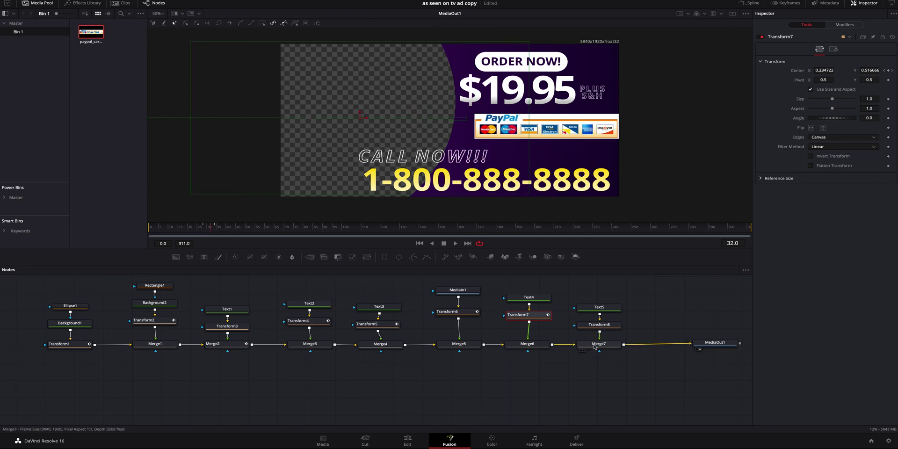
click(599, 324)
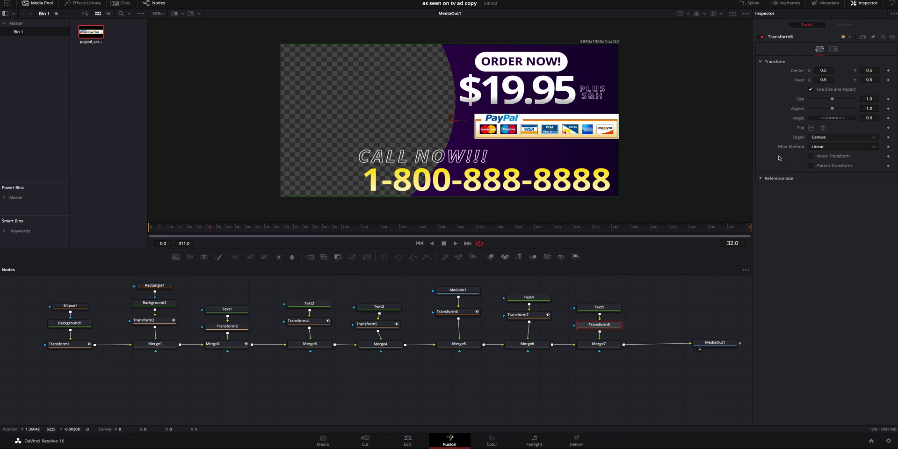
Keyframe the phone number's Center, setting Center X to 1.397917 at the earlier keyframe so it enters from the right.
click(888, 70)
key(Right)
key(Right)
key(Right)
key(Right)
key(Right)
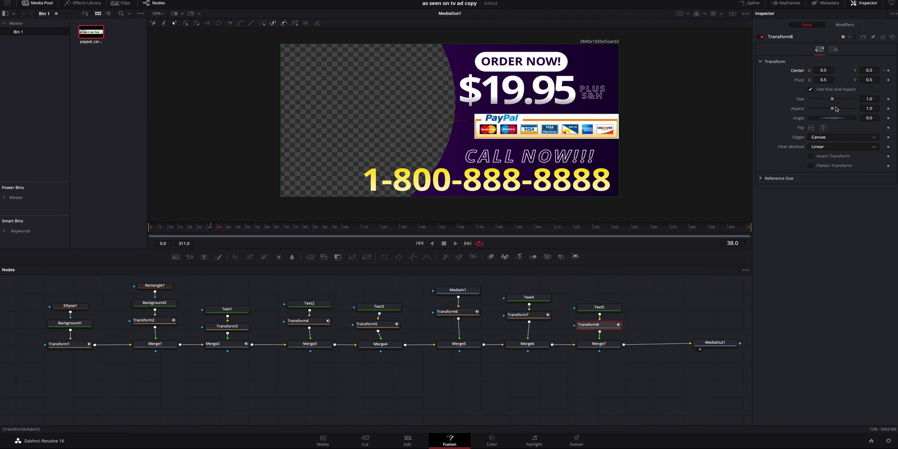
click(886, 70)
click(884, 71)
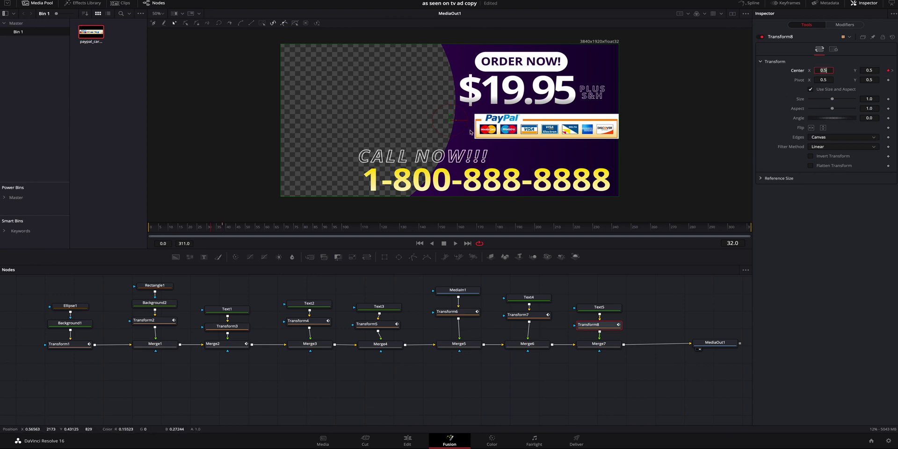
drag(454, 120, 755, 121)
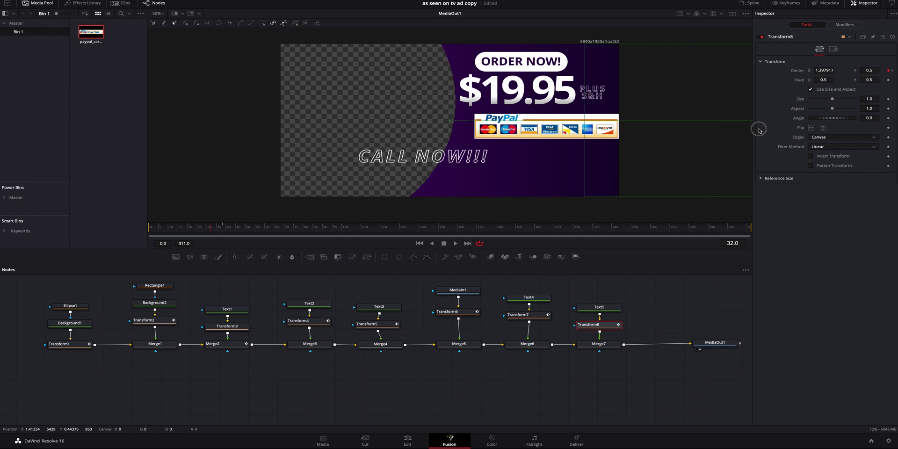
mouse_move(217, 228)
mouse_down()
mouse_move(180, 226)
mouse_move(253, 229)
mouse_move(208, 227)
mouse_move(232, 227)
mouse_move(225, 231)
mouse_up()
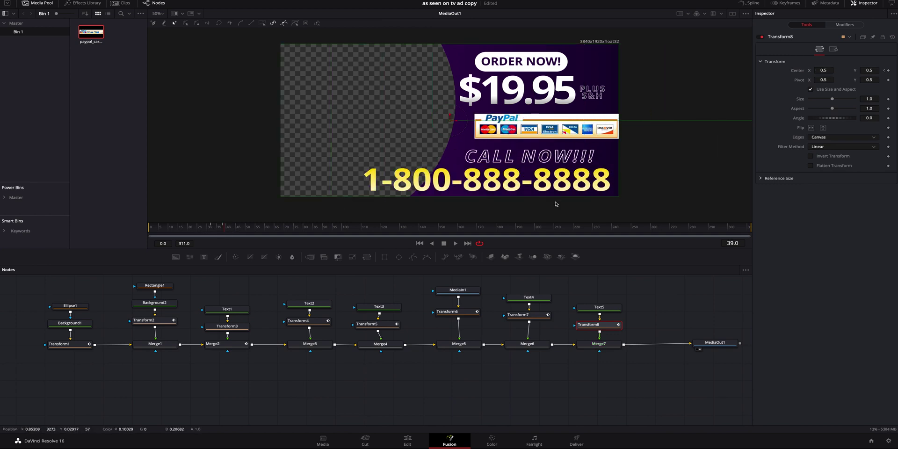
Select Merge6 for CALL NOW!!! and set a Blend keyframe at full opacity in Settings.
click(538, 345)
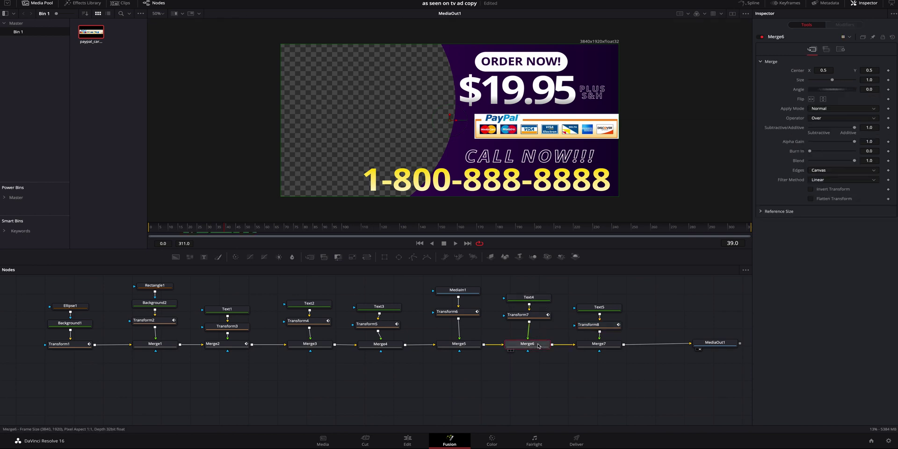
mouse_move(213, 228)
mouse_down()
mouse_move(181, 228)
mouse_move(228, 230)
mouse_up()
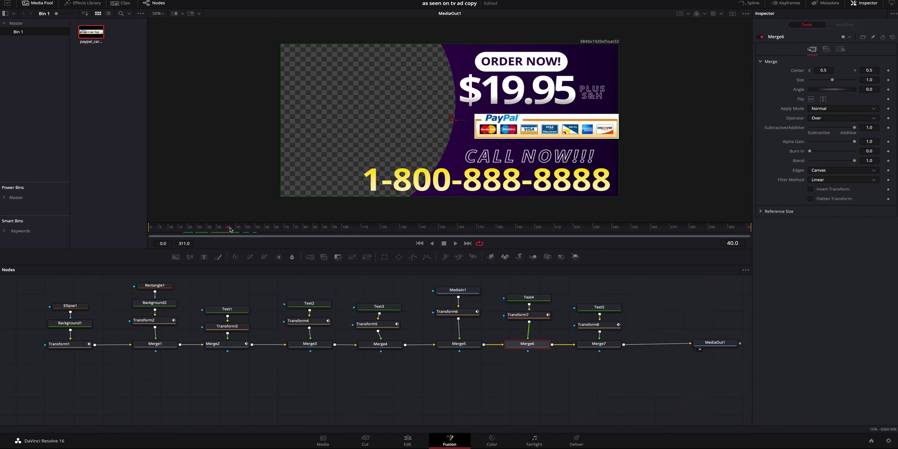
click(840, 49)
click(888, 71)
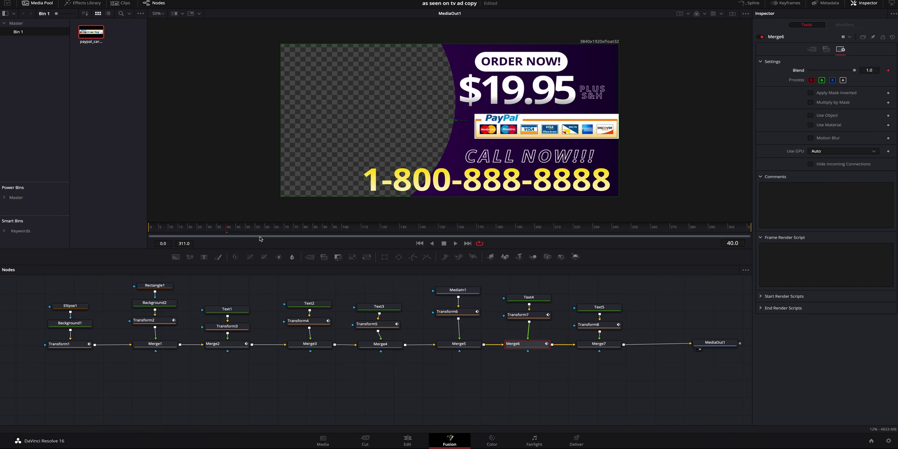
Set Blend to 0.0 at frame 60, 1.0 at 80, 0.0 at 100 and 1.0 at 120.
drag(233, 230, 267, 231)
drag(854, 70, 749, 82)
drag(264, 230, 303, 231)
drag(812, 72, 856, 71)
drag(310, 230, 343, 229)
drag(854, 71, 808, 71)
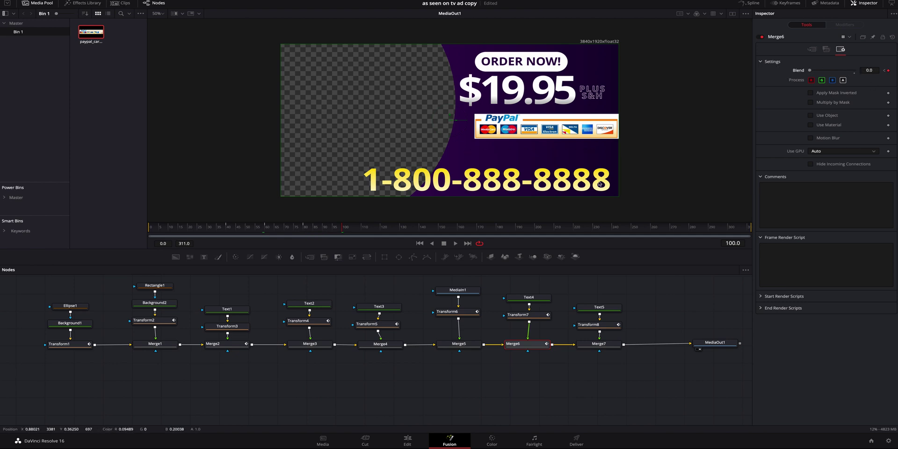
drag(343, 229, 382, 231)
drag(811, 71, 854, 72)
Continue the blink with Blend 0.0 at 140, 1.0 at 160, 0.0 at 181, 1.0 at 202, then check the last frame.
click(420, 228)
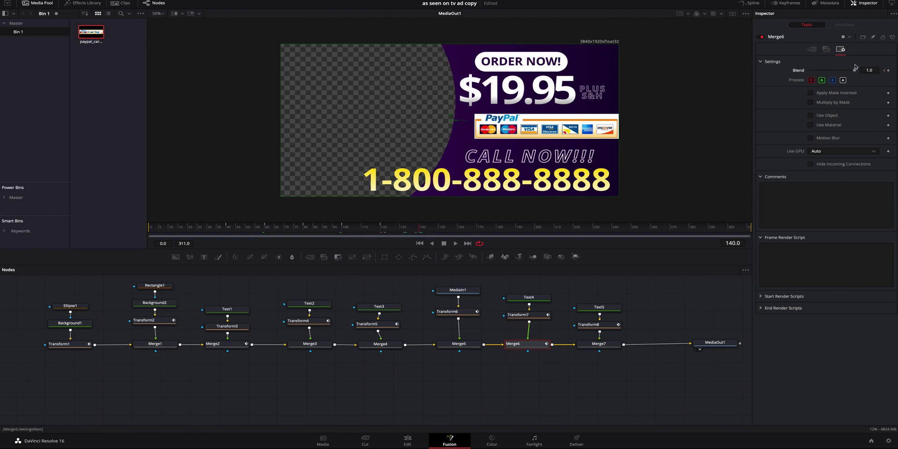
drag(855, 71, 797, 71)
click(434, 230)
drag(435, 230, 457, 229)
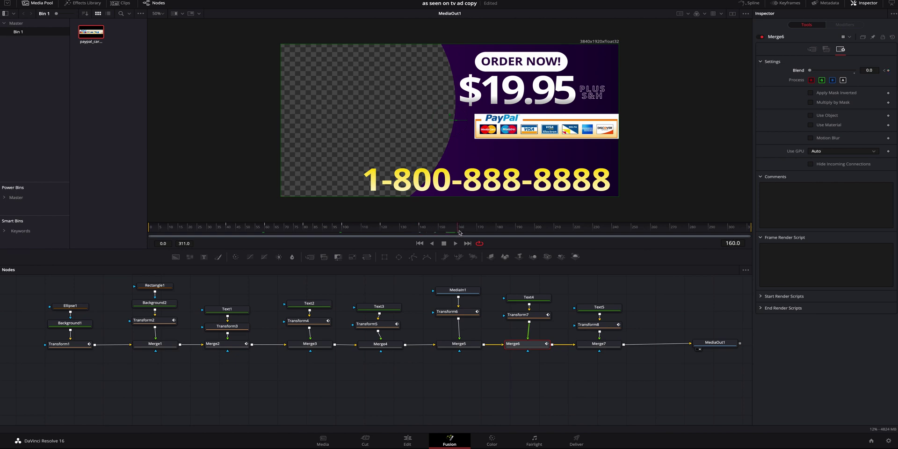
drag(859, 72, 866, 71)
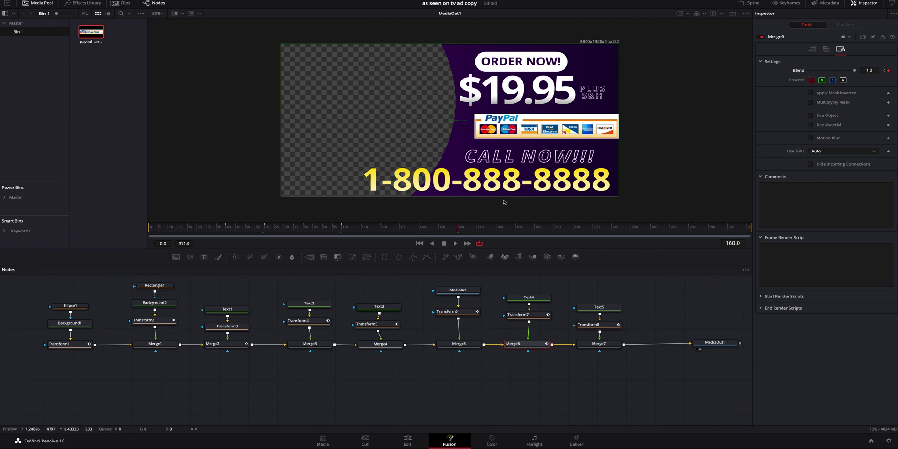
drag(460, 229, 498, 231)
drag(855, 71, 790, 71)
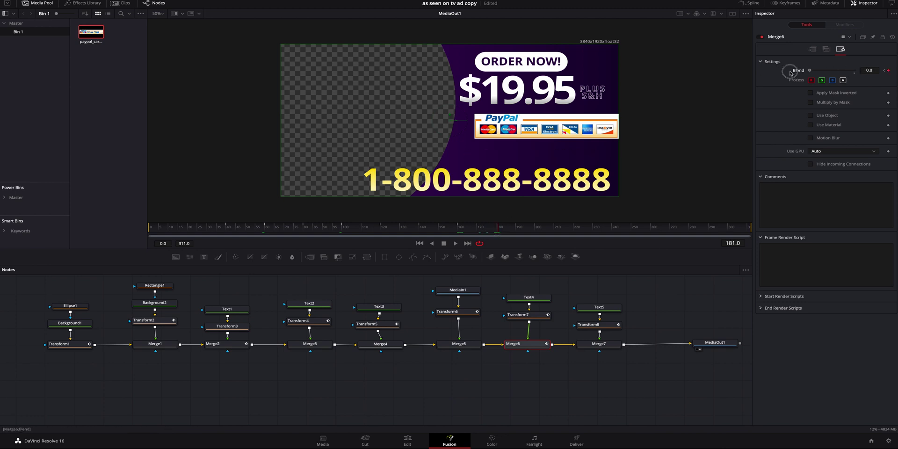
drag(498, 229, 539, 231)
drag(810, 71, 855, 71)
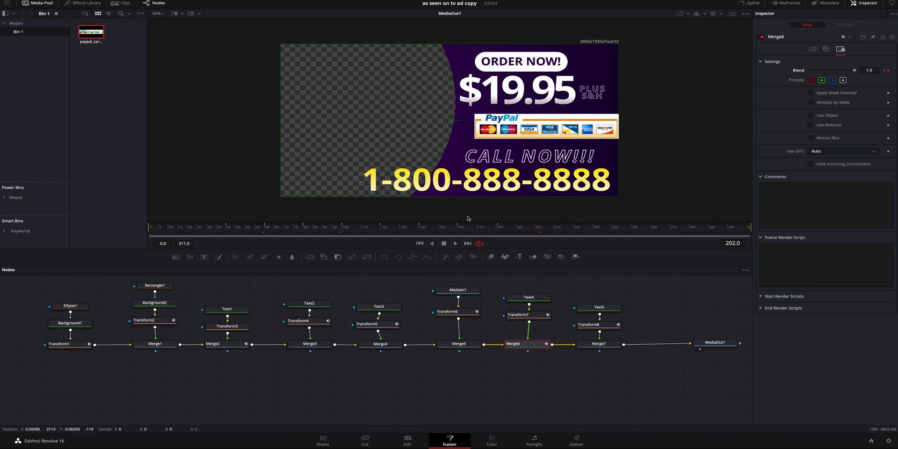
click(557, 228)
click(749, 229)
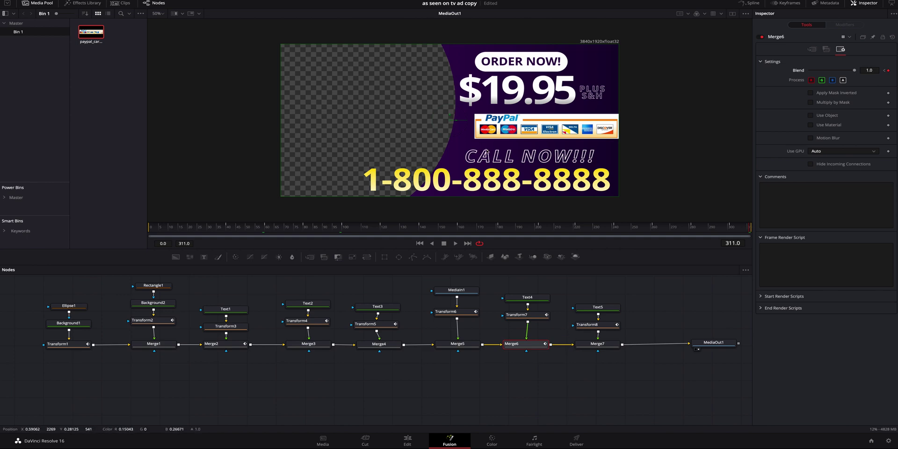
click(70, 346)
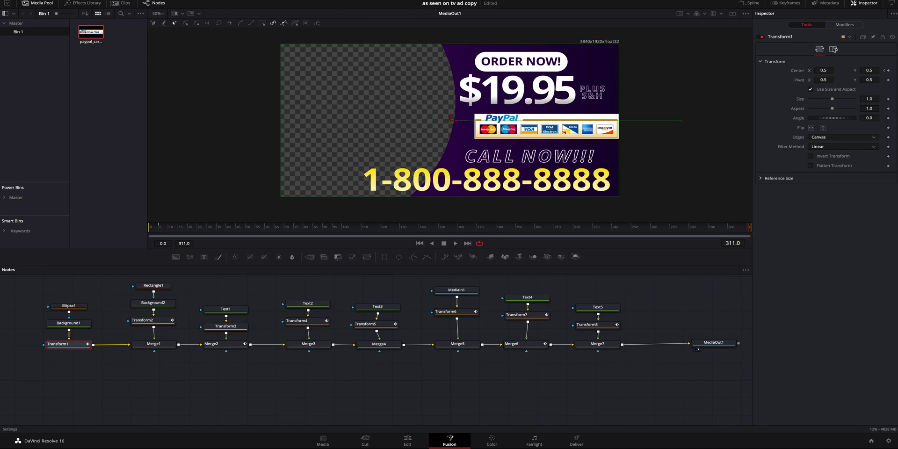
Enable Motion Blur in the Settings of Transform1 through Transform5.
click(834, 49)
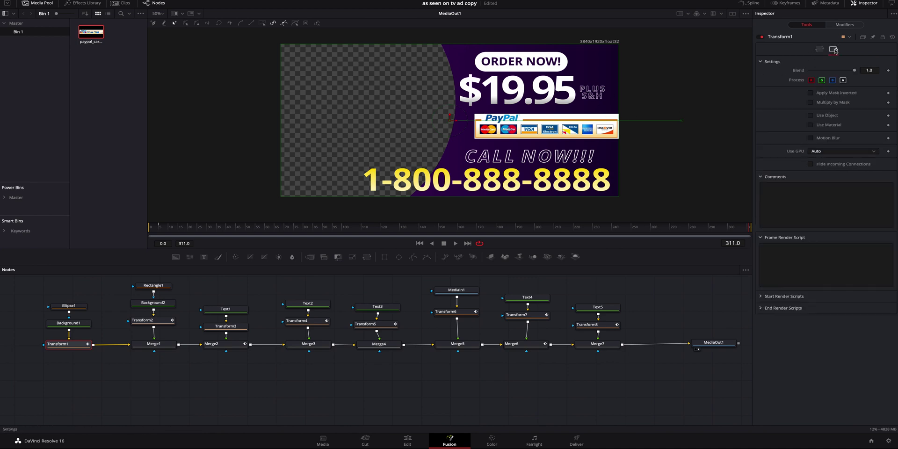
click(810, 138)
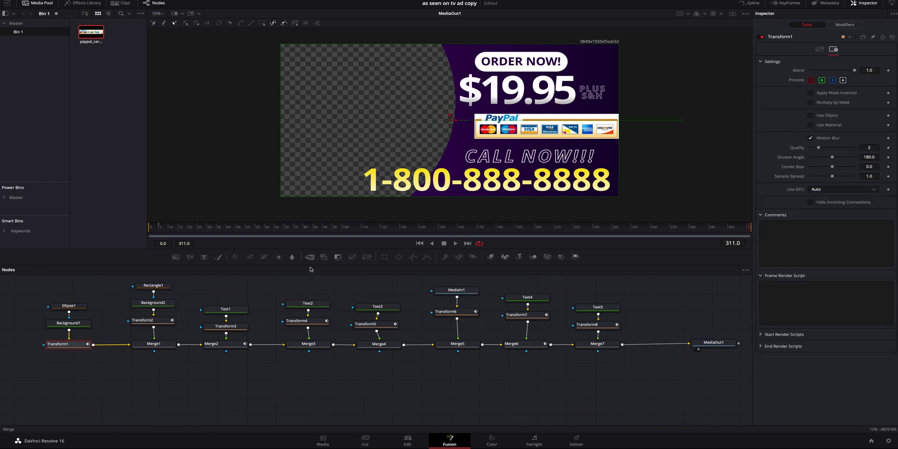
click(171, 321)
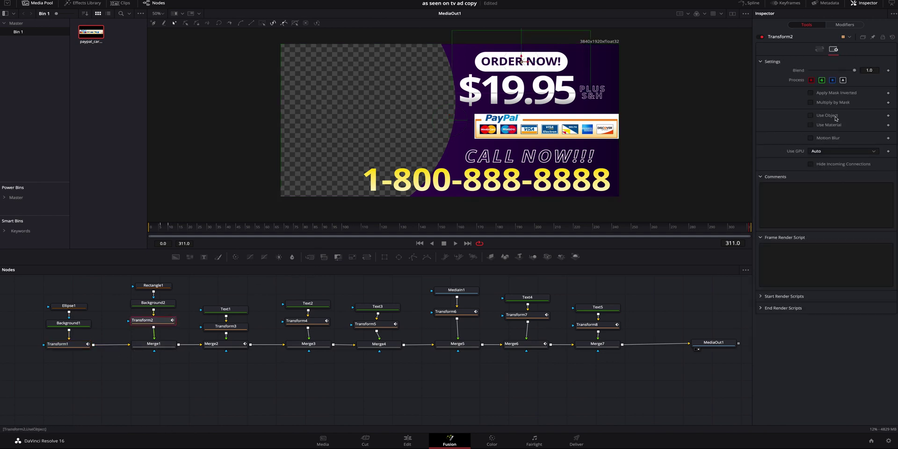
click(816, 140)
click(219, 329)
click(833, 49)
click(810, 137)
click(308, 321)
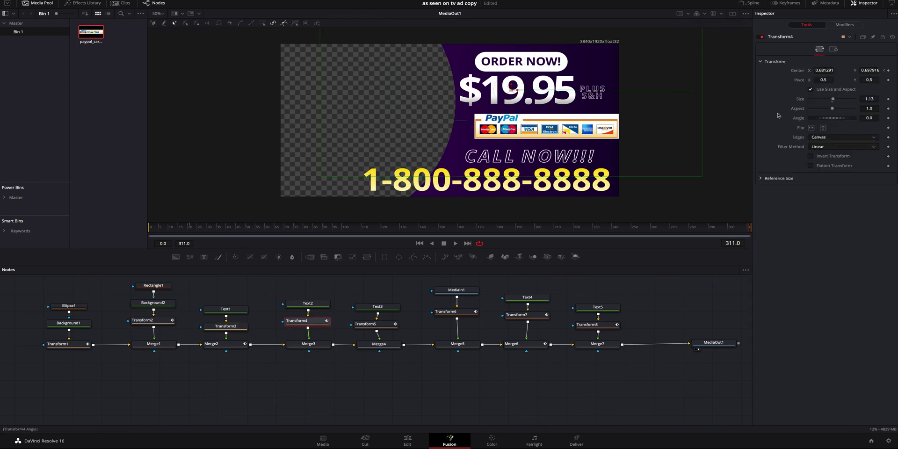
click(833, 50)
click(810, 138)
click(371, 323)
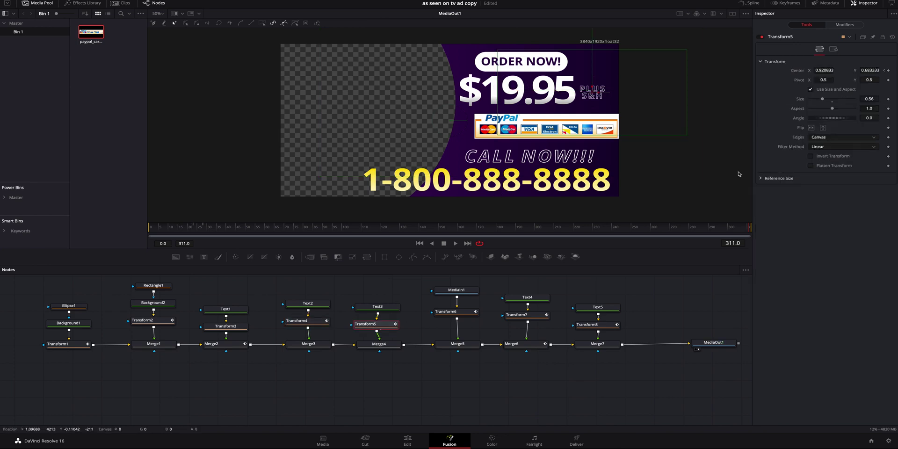
click(833, 49)
click(816, 139)
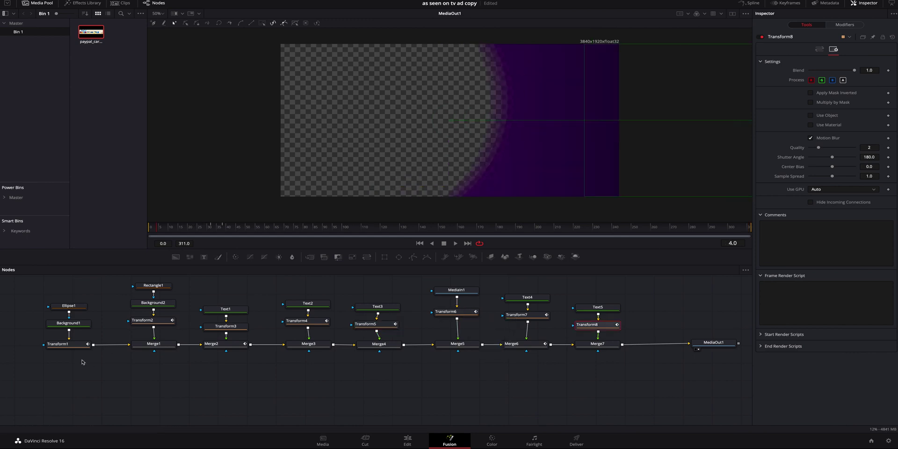
Compare Transform1's blur off and on at frame 69, then move the presenter clip to the Edit timeline start.
click(70, 345)
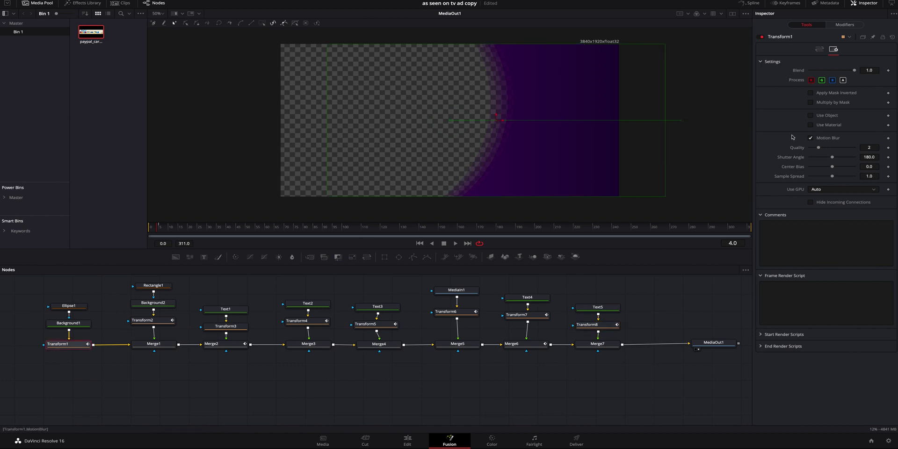
click(811, 138)
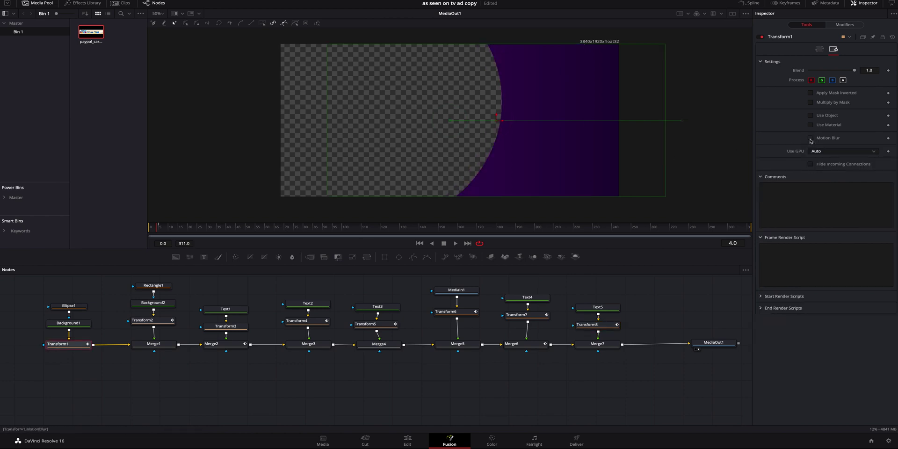
click(810, 138)
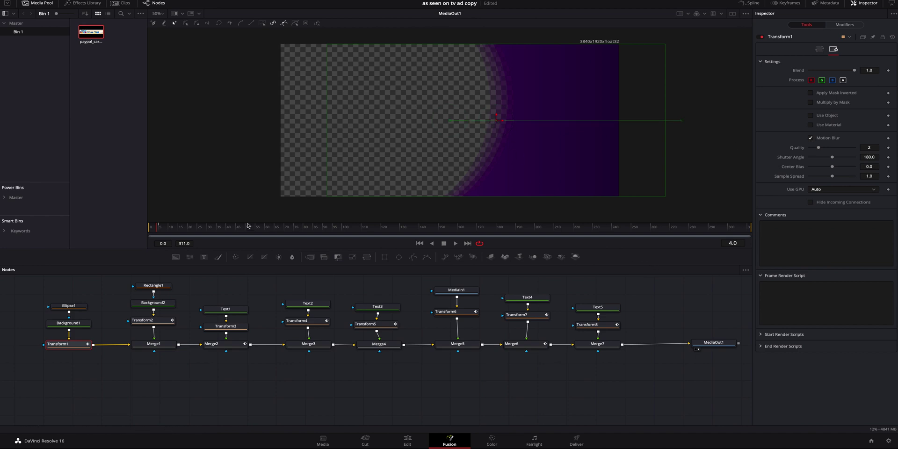
click(282, 227)
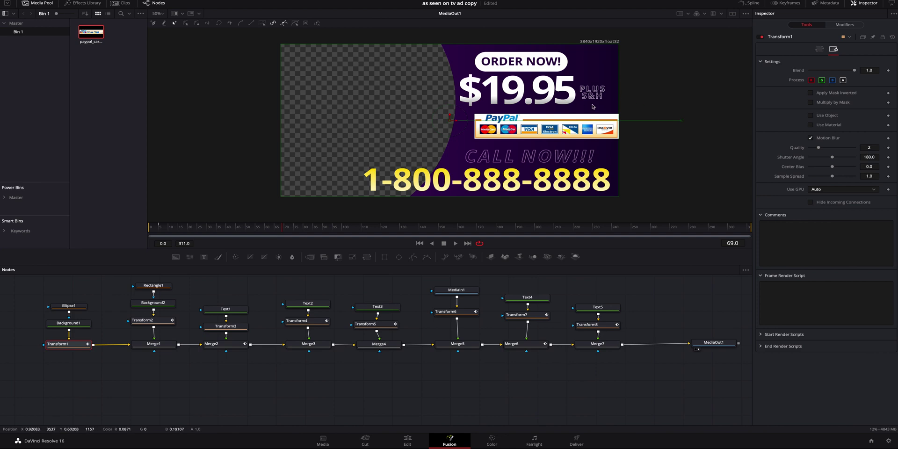
click(417, 442)
drag(718, 343, 148, 343)
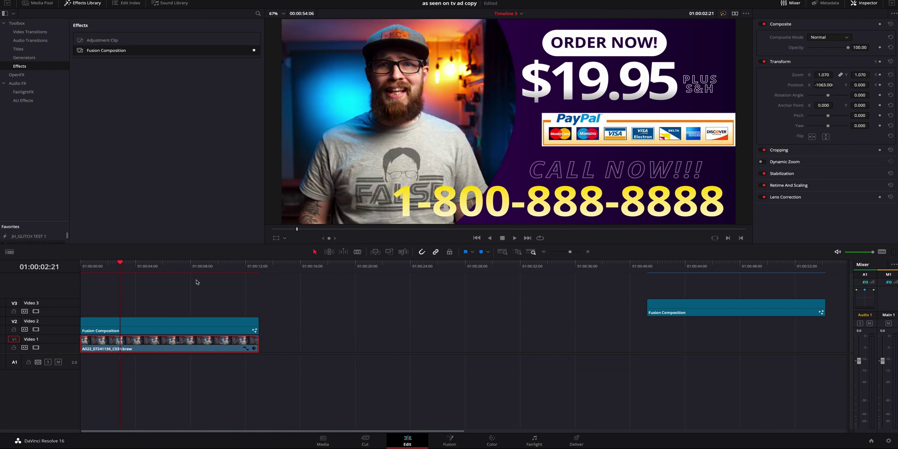